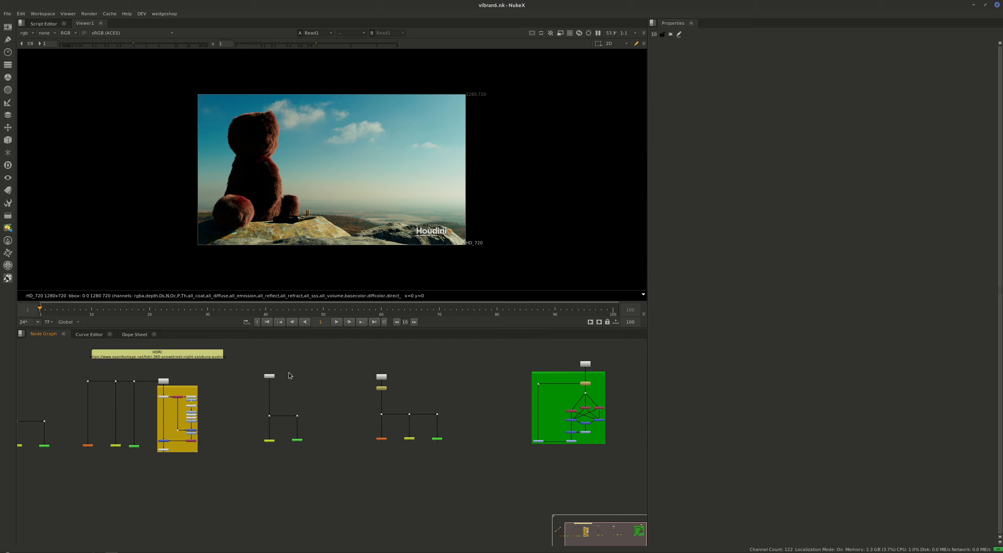
# View the source images of the branches in turn: candy tray, Game Boy render, night HDRI panorama and teddy bear.
pyautogui.moveTo(387, 398); pyautogui.dragTo(430, 416, button='middle')
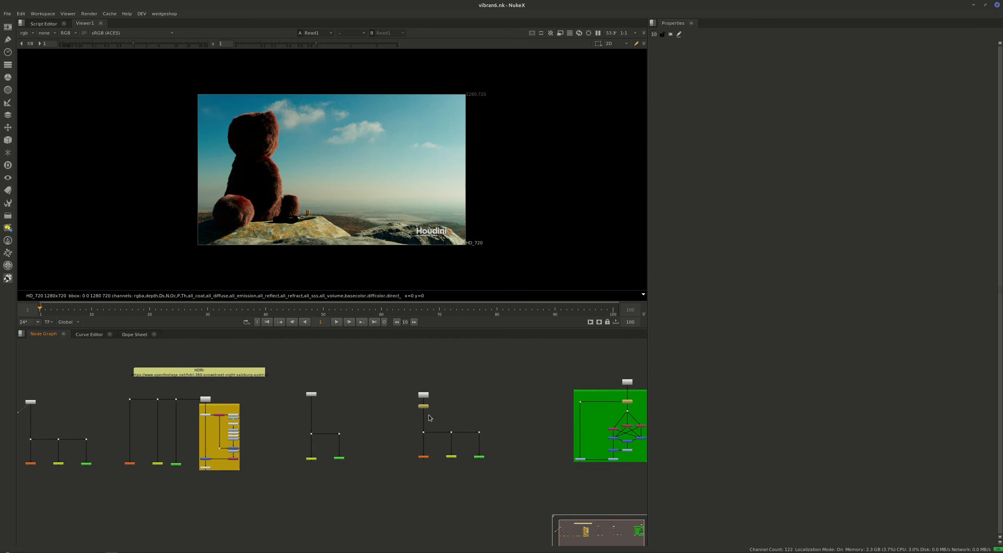
pyautogui.click(425, 406)
pyautogui.press('1')
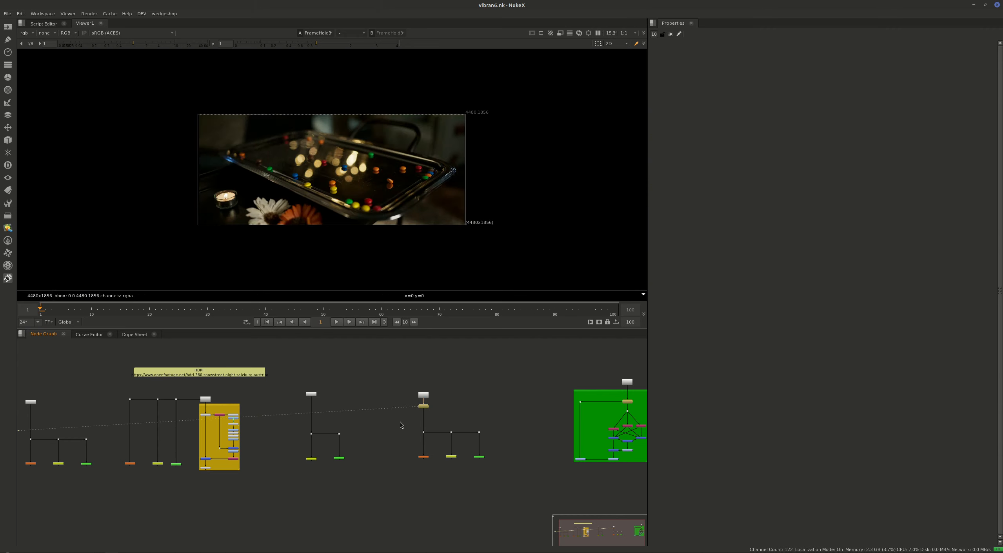
pyautogui.moveTo(440, 401); pyautogui.dragTo(345, 416)
pyautogui.moveTo(329, 410); pyautogui.dragTo(417, 412, button='middle')
pyautogui.click(402, 397)
pyautogui.press('1')
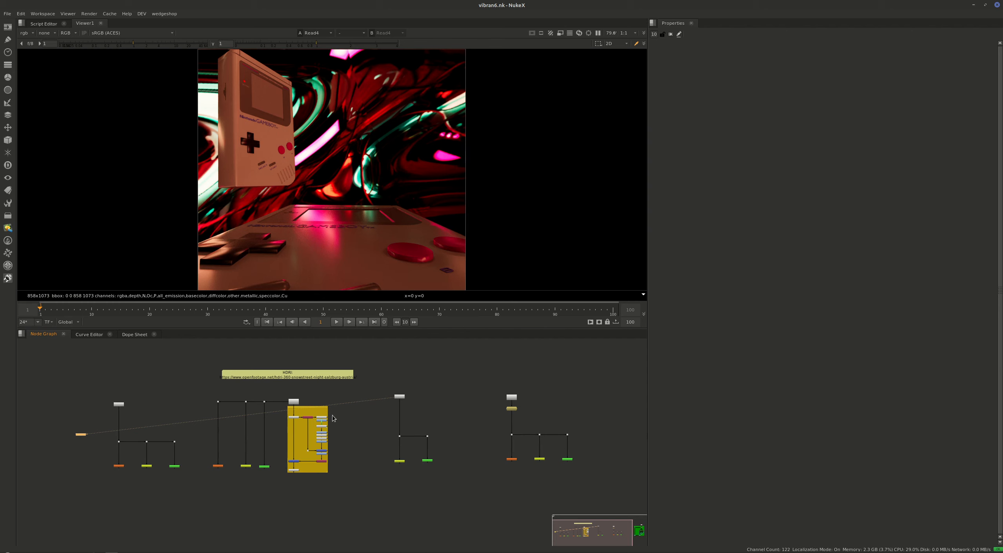
pyautogui.click(292, 416)
pyautogui.press('1')
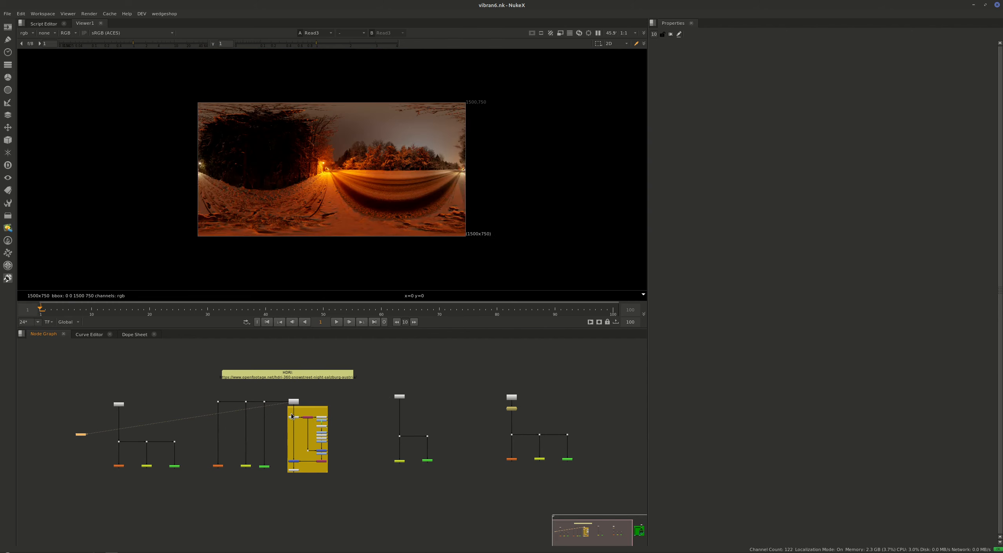
pyautogui.click(252, 377)
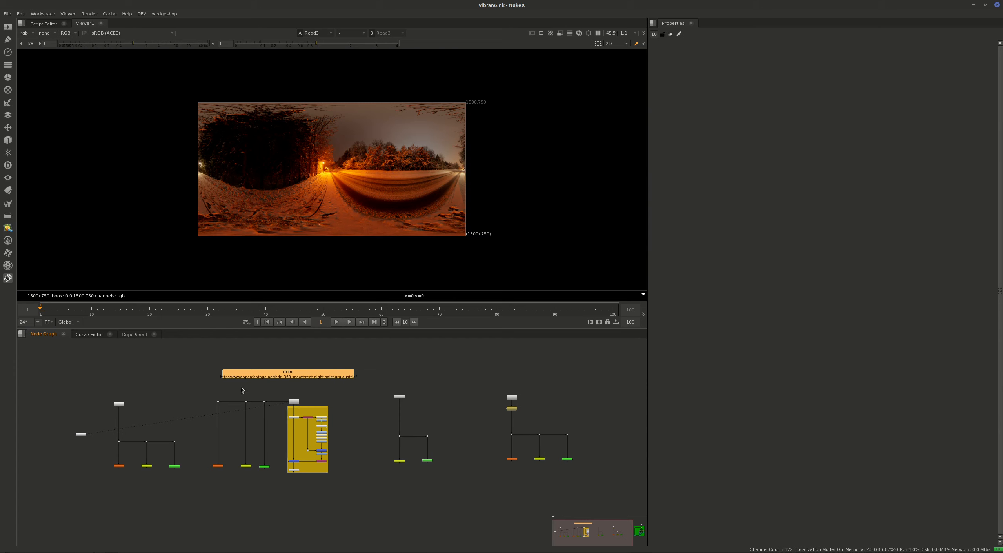
pyautogui.moveTo(175, 382); pyautogui.dragTo(281, 374, button='middle')
pyautogui.click(281, 374)
pyautogui.press('1')
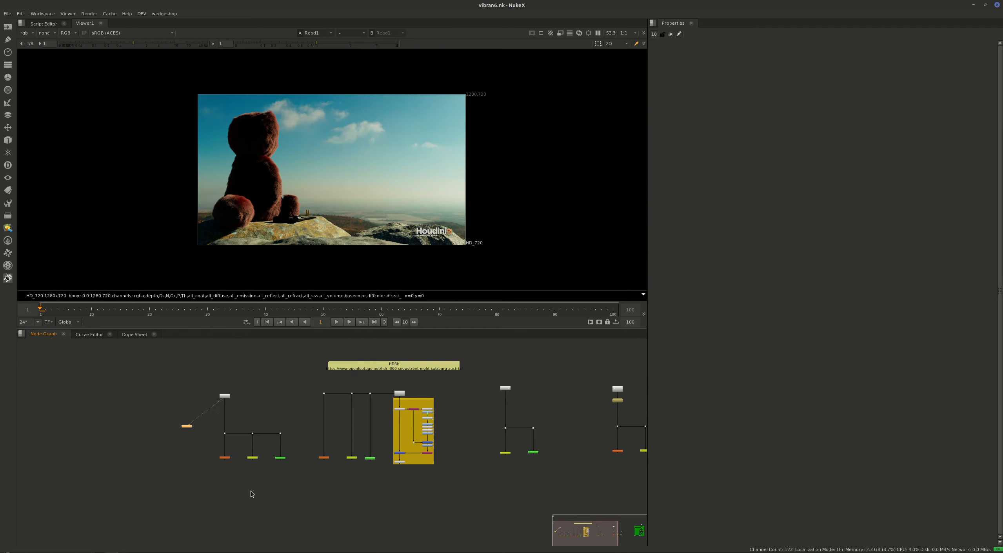
# Open the settings of the VibrantOne node in the teddy bear branch.
pyautogui.scroll(4, 233, 467)
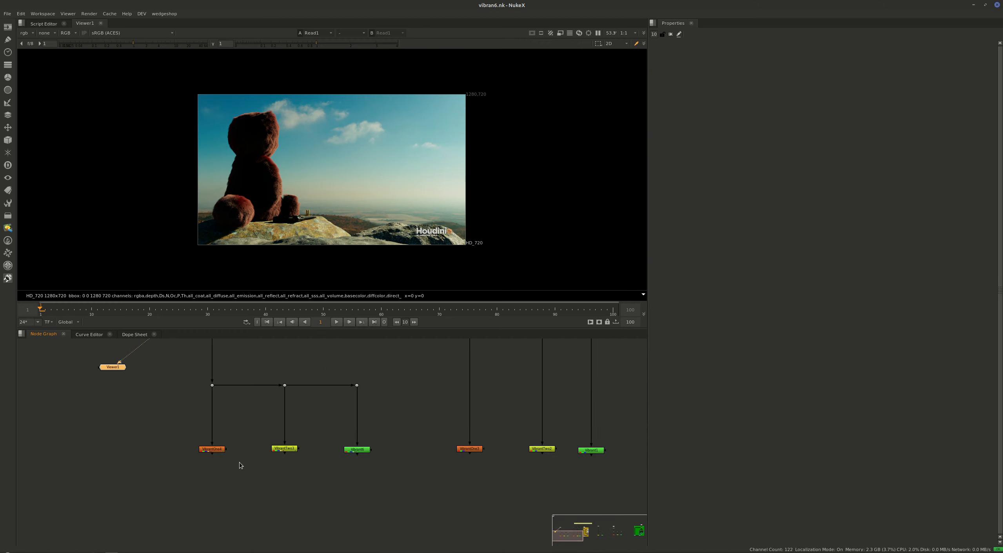
pyautogui.doubleClick(215, 451)
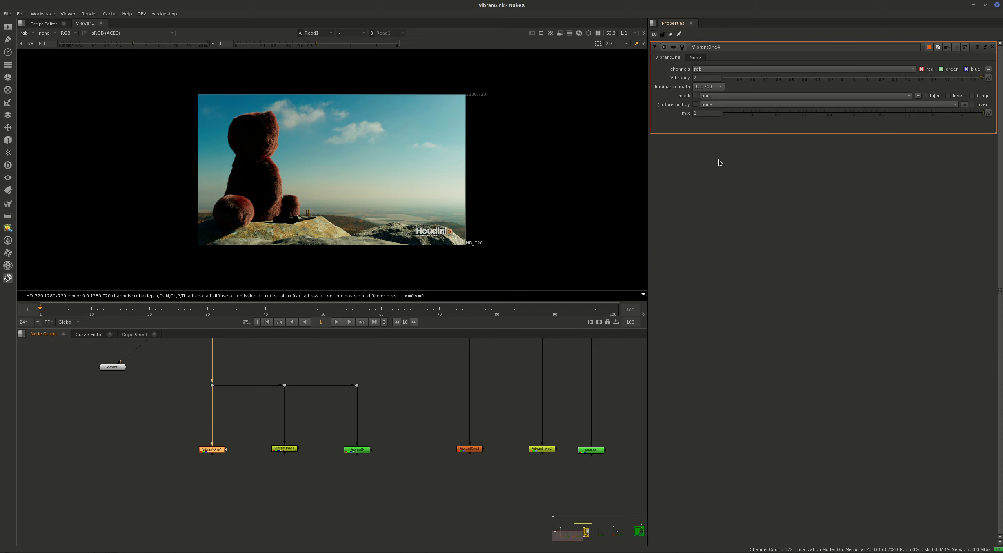
pyautogui.click(251, 477)
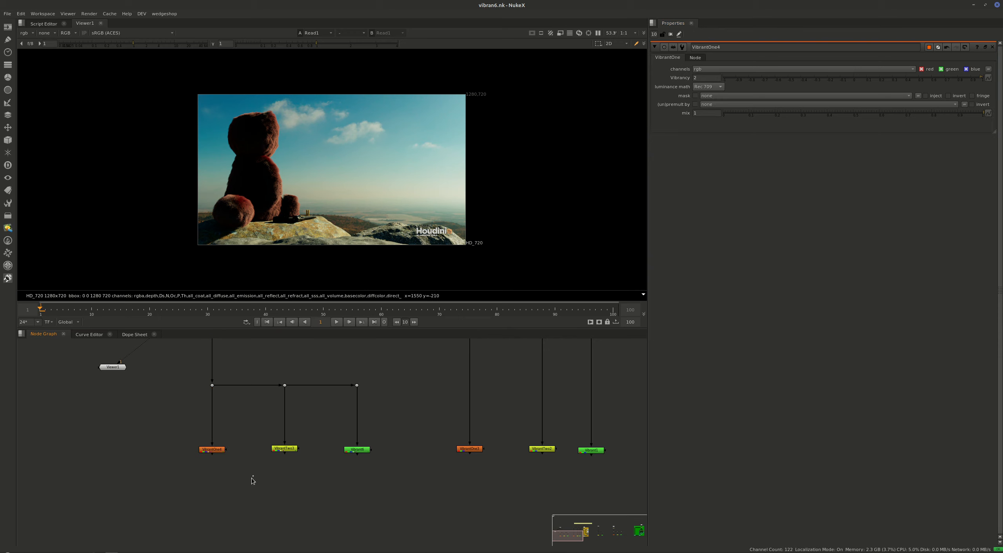
# Add an unconnected Saturation node near the teddy bear branch with its luminance math at Rec 709.
pyautogui.press('Tab')
pyautogui.write('sat')
pyautogui.press('Return')
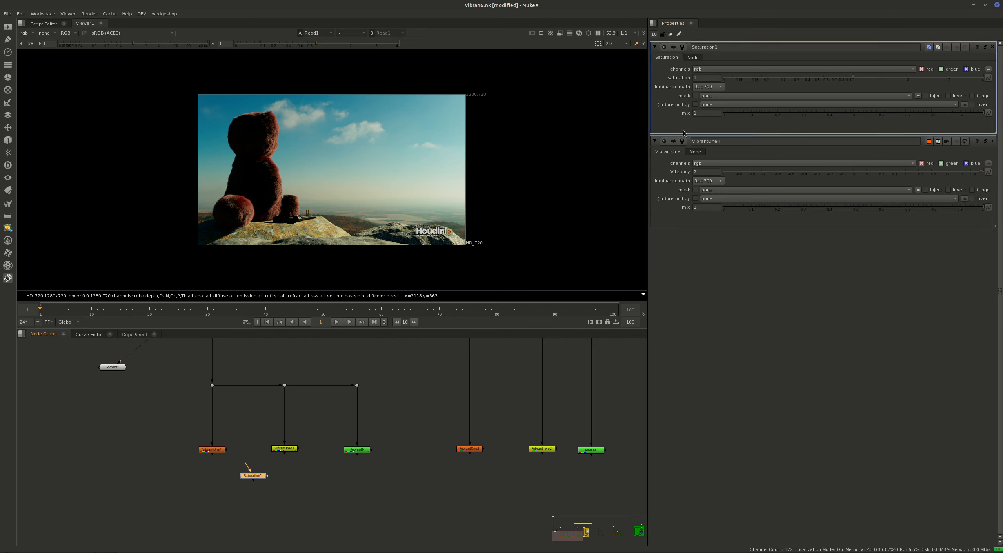
pyautogui.click(716, 87)
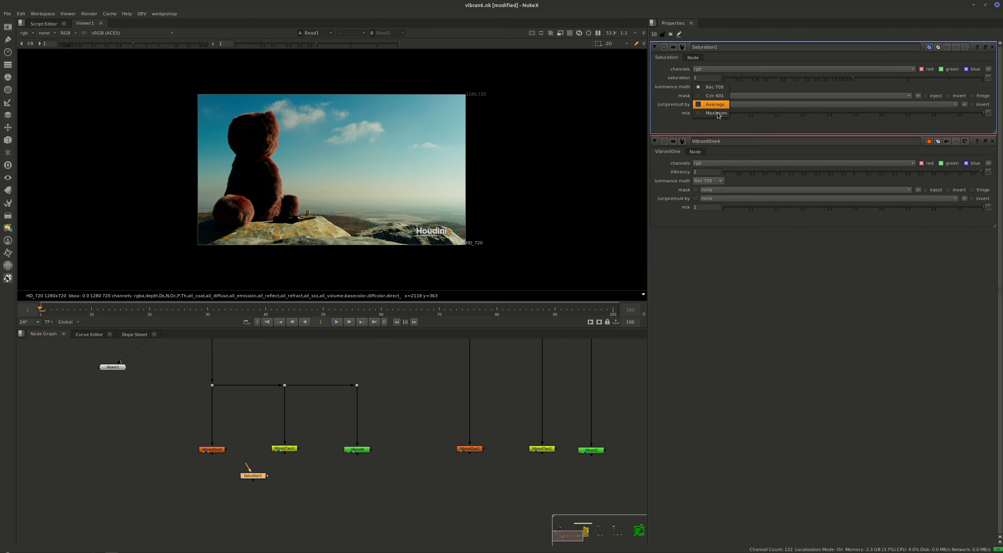
pyautogui.click(719, 87)
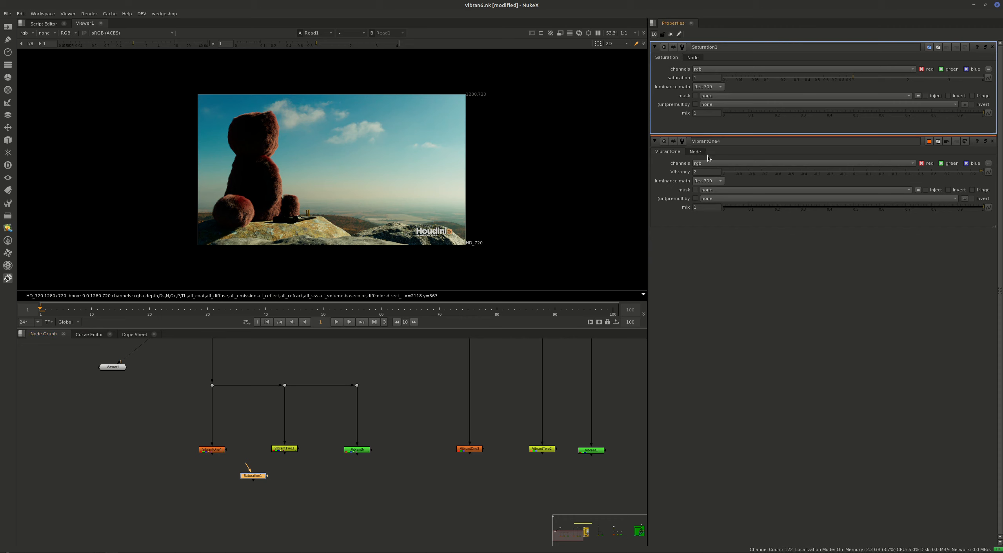
# Test the Saturation node on the teddy bear branch with saturation 0 and 4, and delete the node.
pyautogui.moveTo(247, 463); pyautogui.dragTo(285, 385)
pyautogui.press('1')
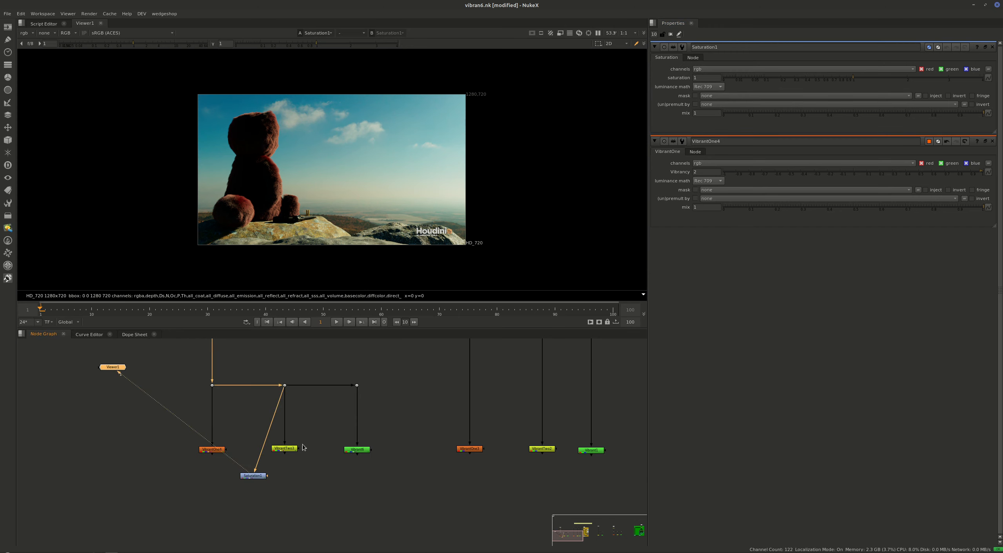
pyautogui.moveTo(837, 78); pyautogui.dragTo(635, 78)
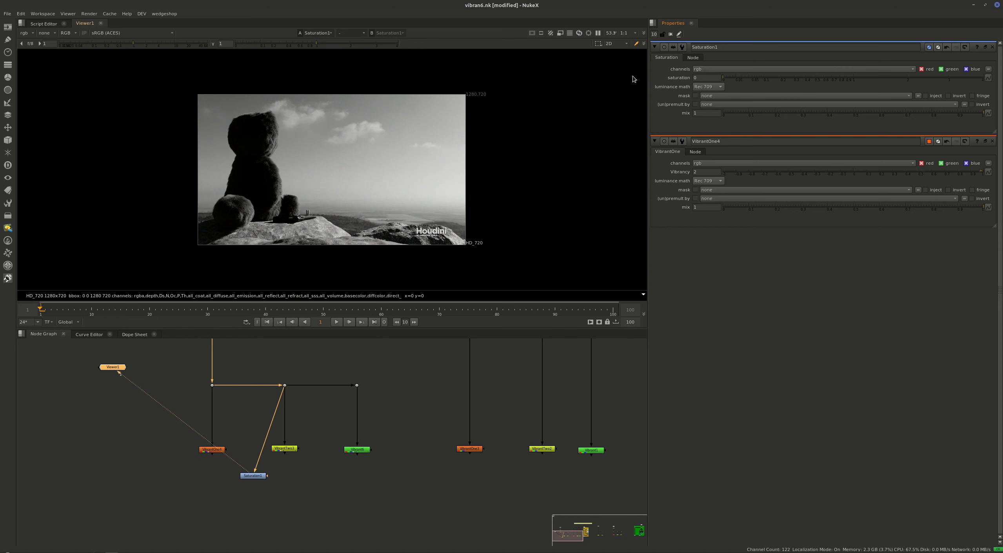
pyautogui.moveTo(825, 75); pyautogui.dragTo(984, 77)
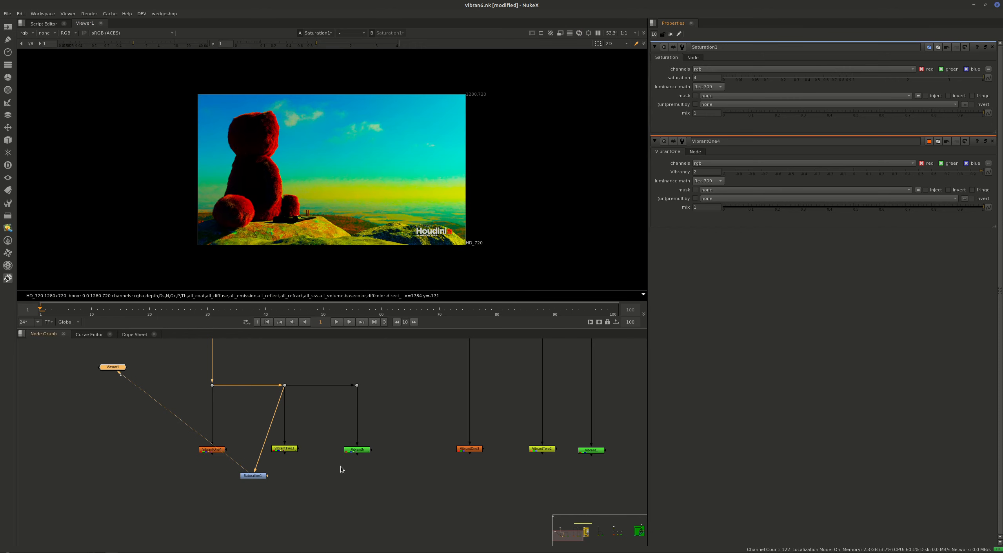
pyautogui.click(253, 475)
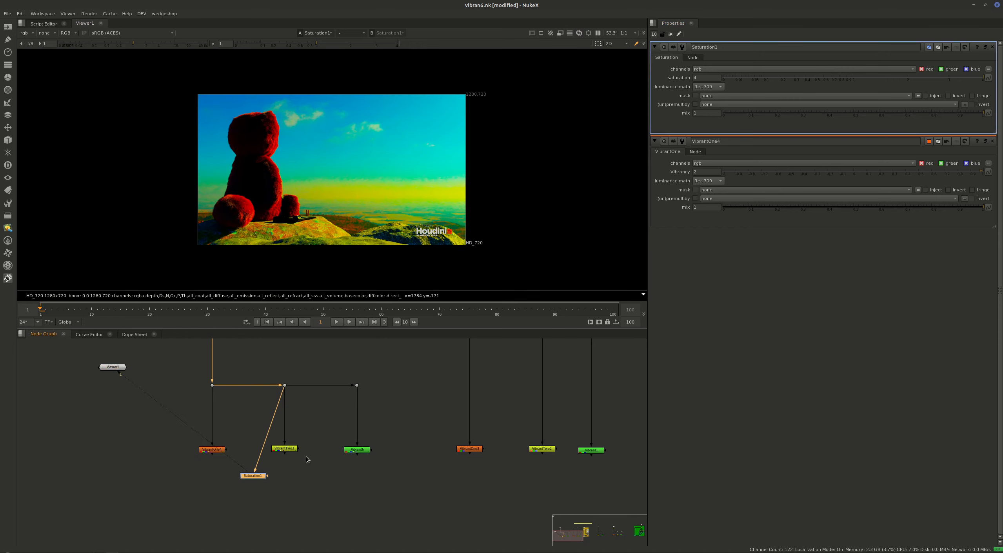
pyautogui.press('Delete')
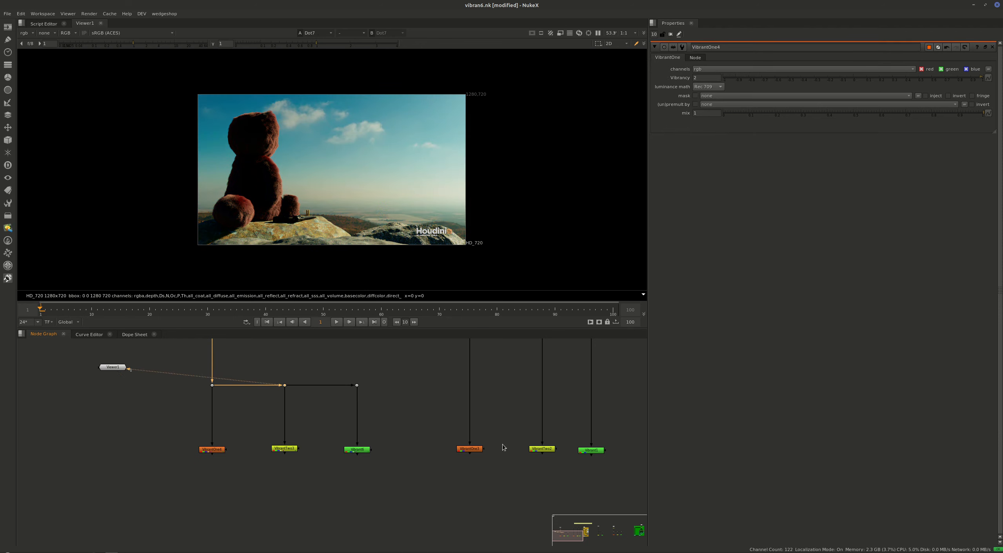
# View the candy tray image from its FrameHold node, enlarged and centred for inspecting the coloured candies and candle.
pyautogui.moveTo(430, 439); pyautogui.dragTo(470, 488, button='middle')
pyautogui.moveTo(635, 481); pyautogui.dragTo(31, 550, button='middle')
pyautogui.moveTo(533, 448); pyautogui.dragTo(251, 454, button='middle')
pyautogui.moveTo(392, 449); pyautogui.dragTo(322, 434, button='middle')
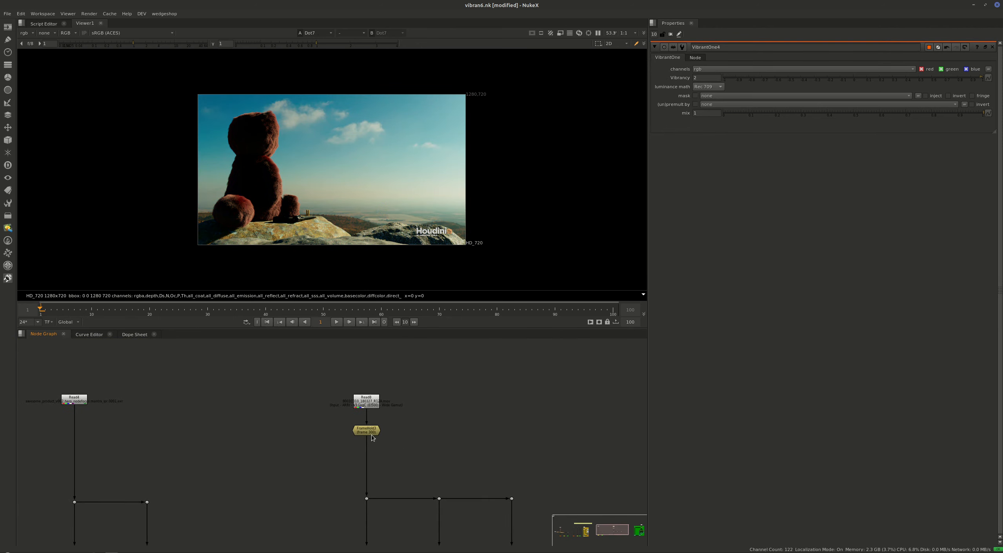
pyautogui.click(366, 430)
pyautogui.press('1')
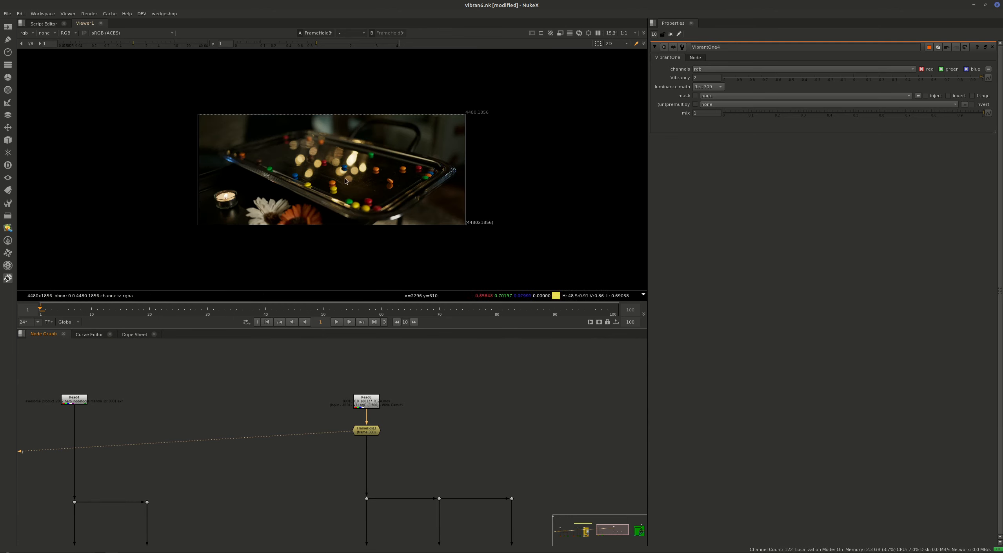
pyautogui.press('+')
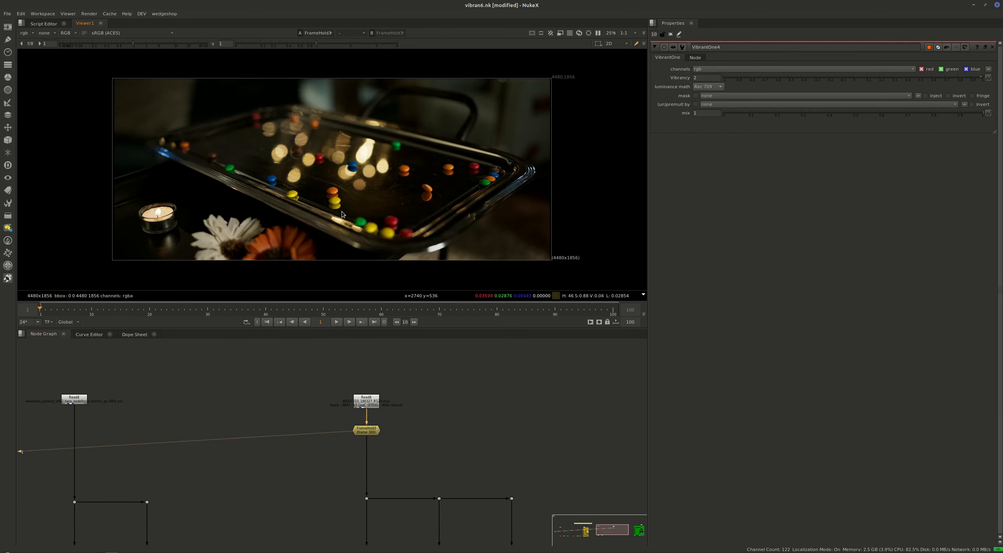
pyautogui.moveTo(325, 206); pyautogui.dragTo(347, 208, button='middle')
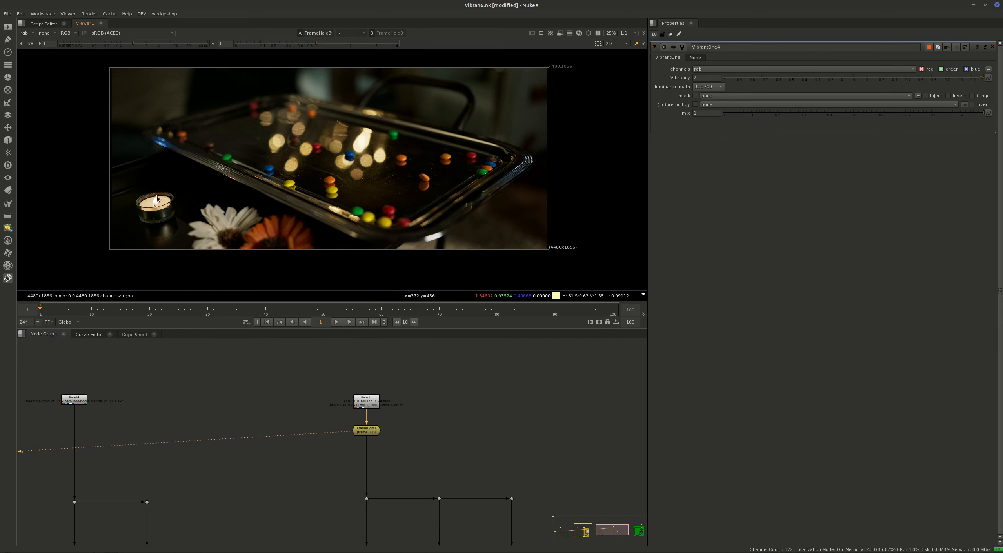
# View the candy tray branch's VibrantOne node and set its Vibrancy to 0.665.
pyautogui.moveTo(350, 477); pyautogui.dragTo(304, 384, button='middle')
pyautogui.click(319, 470)
pyautogui.doubleClick(321, 470)
pyautogui.press('1')
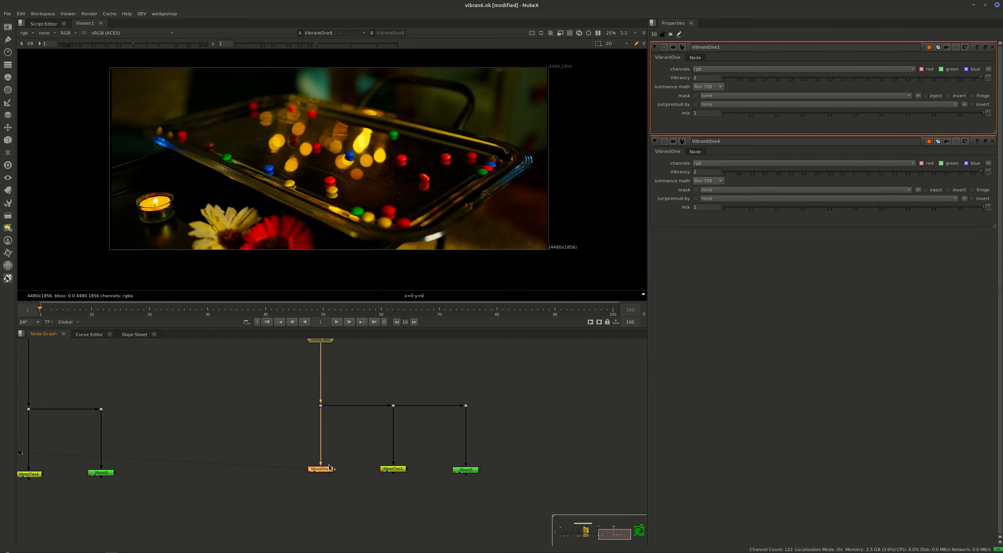
pyautogui.moveTo(914, 78); pyautogui.dragTo(941, 77)
pyautogui.click(254, 454)
pyautogui.press('Tab')
pyautogui.write('v')
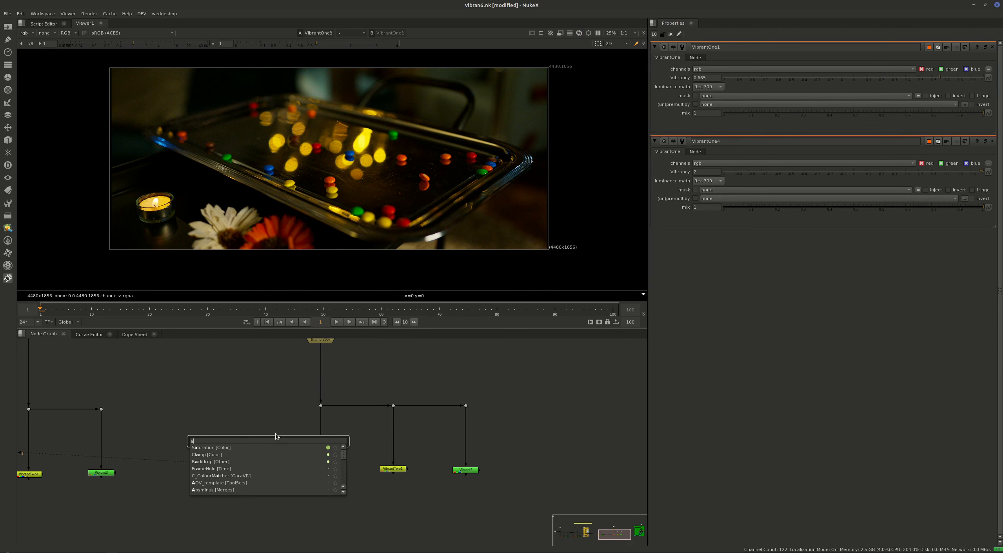
pyautogui.click(251, 415)
# Add a Saturation node fed by the dot above VibrantOne in the candy tray branch and view its output.
pyautogui.click(257, 415)
pyautogui.press('Tab')
pyautogui.write('sat')
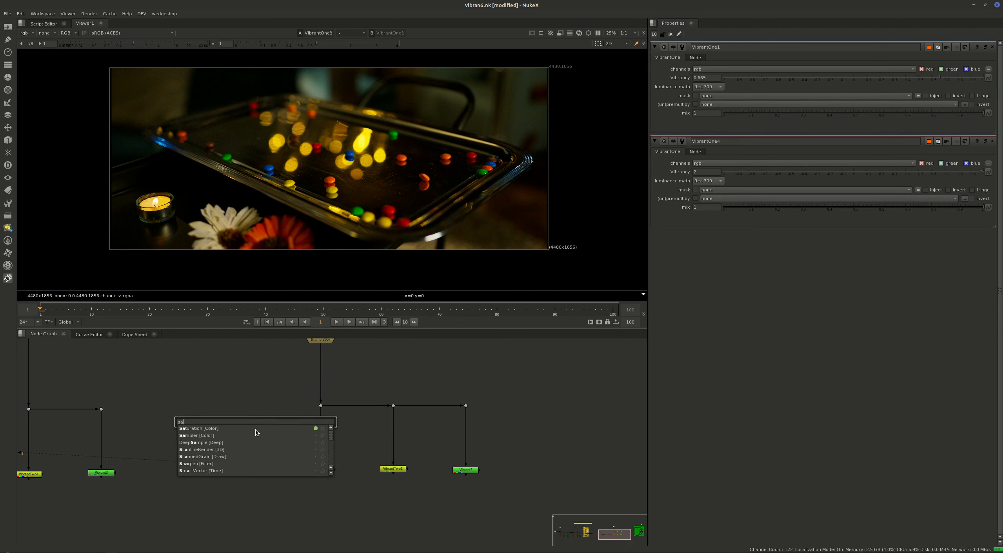
pyautogui.press('Return')
pyautogui.moveTo(257, 423); pyautogui.dragTo(321, 406)
pyautogui.press('1')
# Set the candy tray Saturation node's saturation to 3.
pyautogui.moveTo(707, 78); pyautogui.dragTo(664, 75)
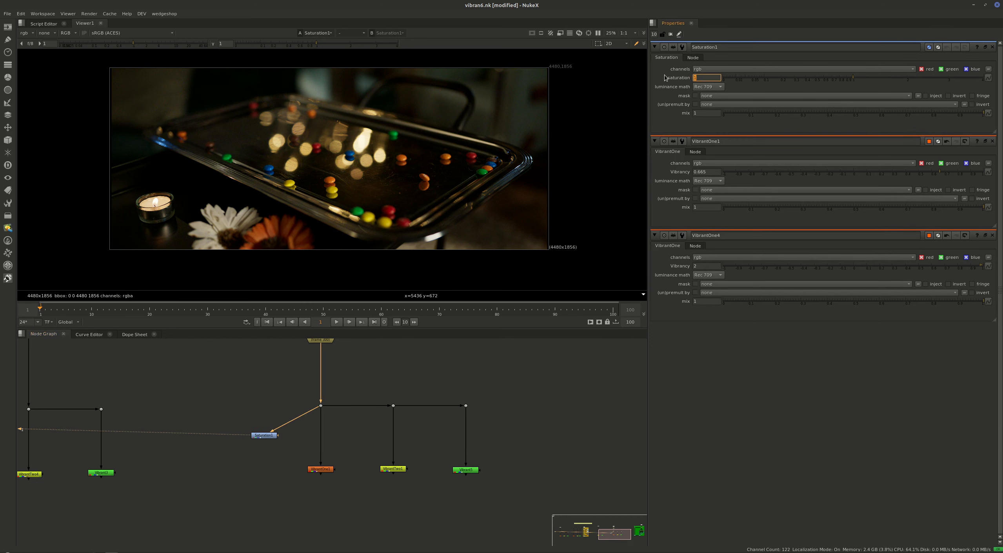
pyautogui.write('3')
pyautogui.press('Return')
pyautogui.press('Down')
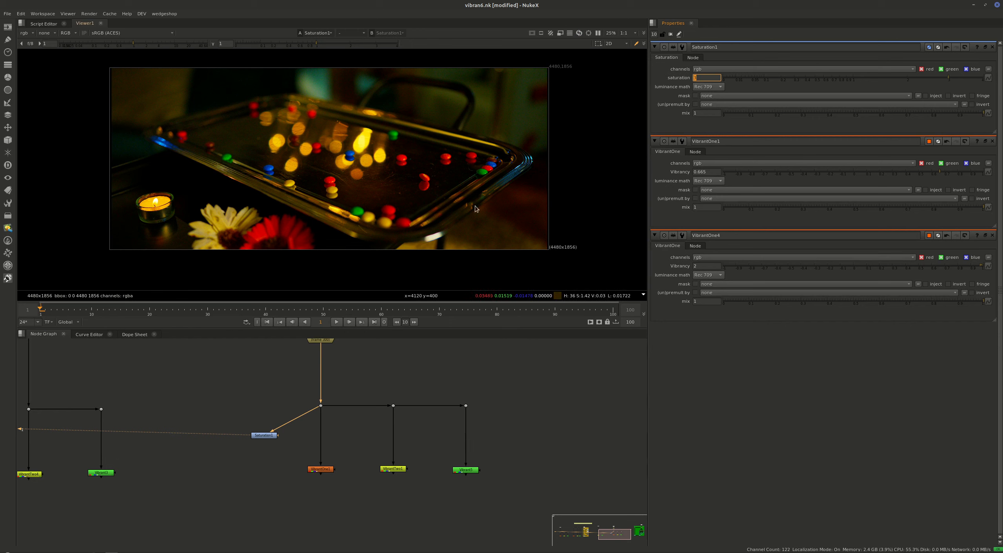
# Compare the Saturation and VibrantOne outputs on the candy tray by switching between two viewer inputs.
pyautogui.click(199, 464)
pyautogui.press('2')
pyautogui.click(264, 436)
pyautogui.press('1')
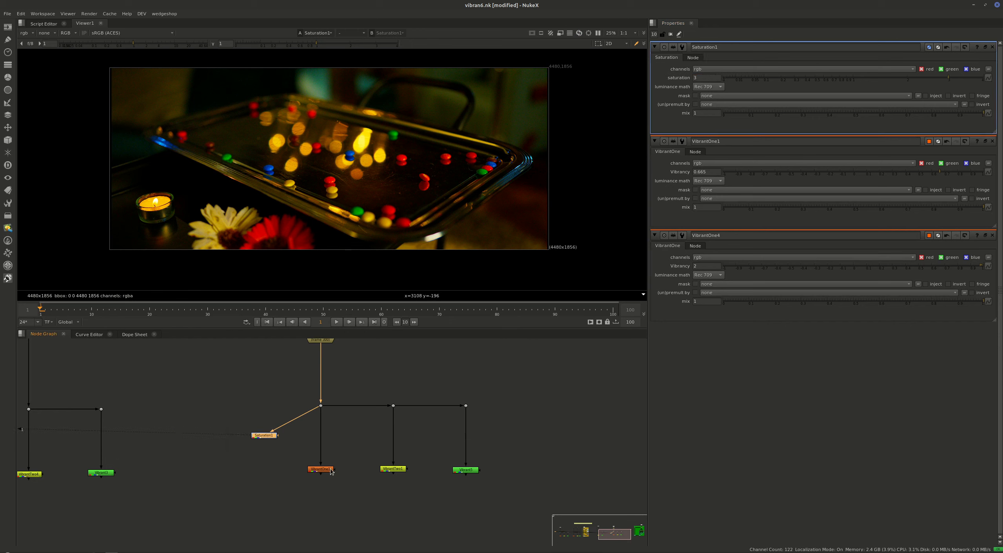
pyautogui.click(329, 469)
pyautogui.press('2')
pyautogui.click(301, 486)
pyautogui.press('1')
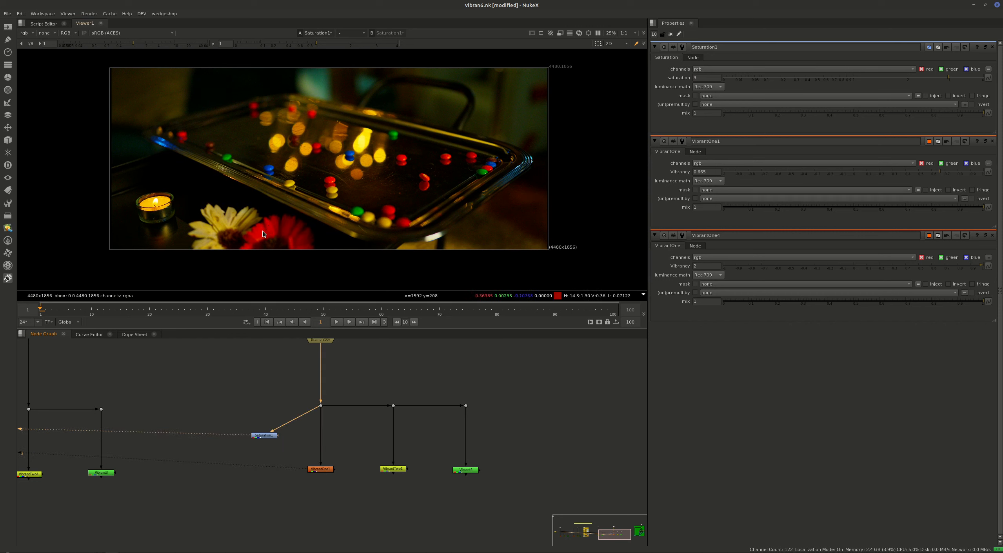
pyautogui.press('2')
# Move the Saturation node down so it sits beside VibrantOne in the candy tray branch.
pyautogui.moveTo(420, 459); pyautogui.dragTo(382, 487)
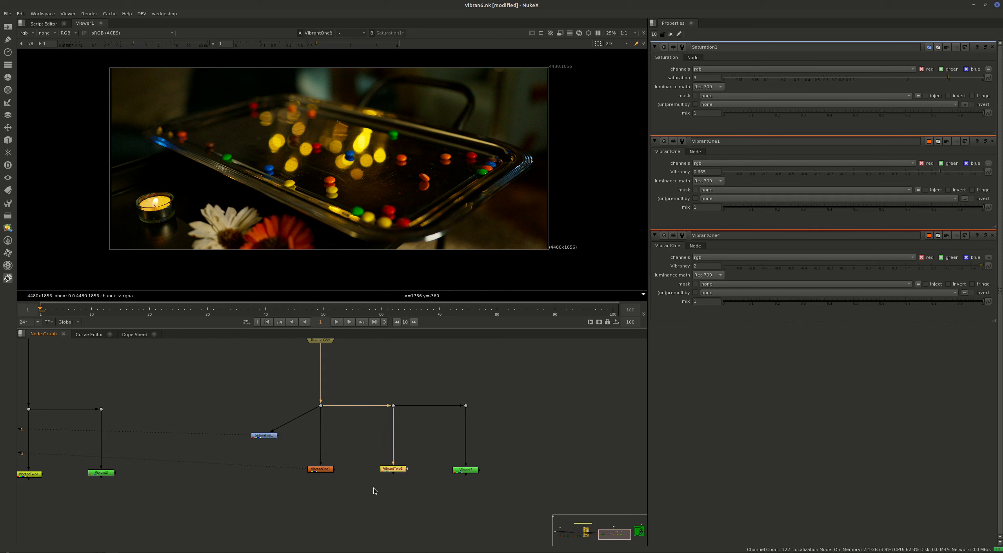
pyautogui.moveTo(261, 434); pyautogui.dragTo(257, 461)
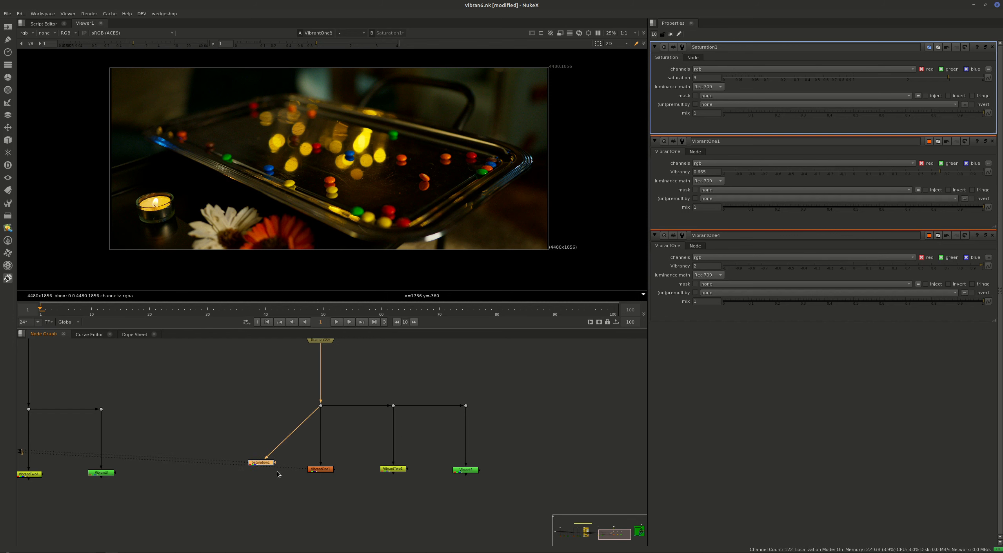
# View the candy tray branch's VibrantTwo node and set its VibrantTwo amount to 5.52.
pyautogui.moveTo(410, 457); pyautogui.dragTo(368, 486)
pyautogui.press('1')
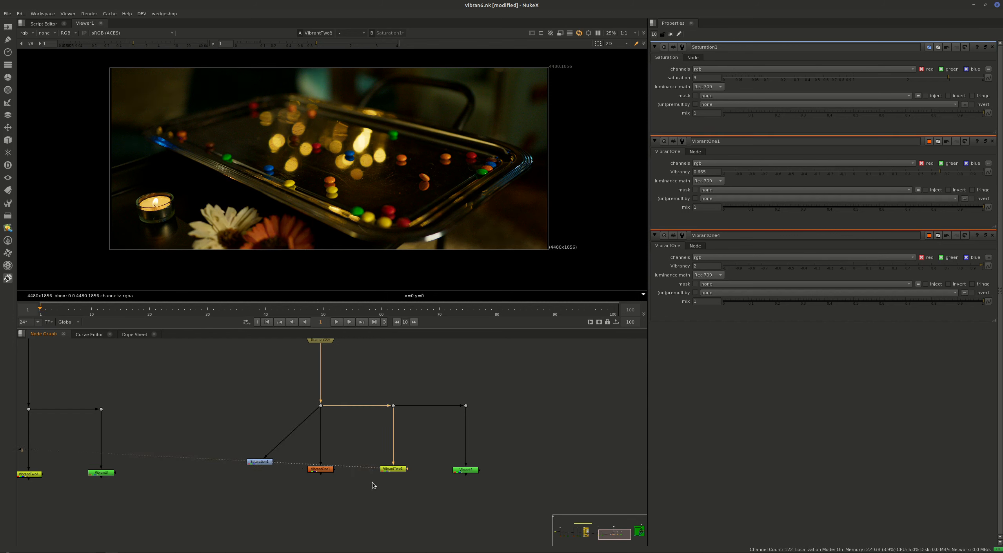
pyautogui.doubleClick(393, 469)
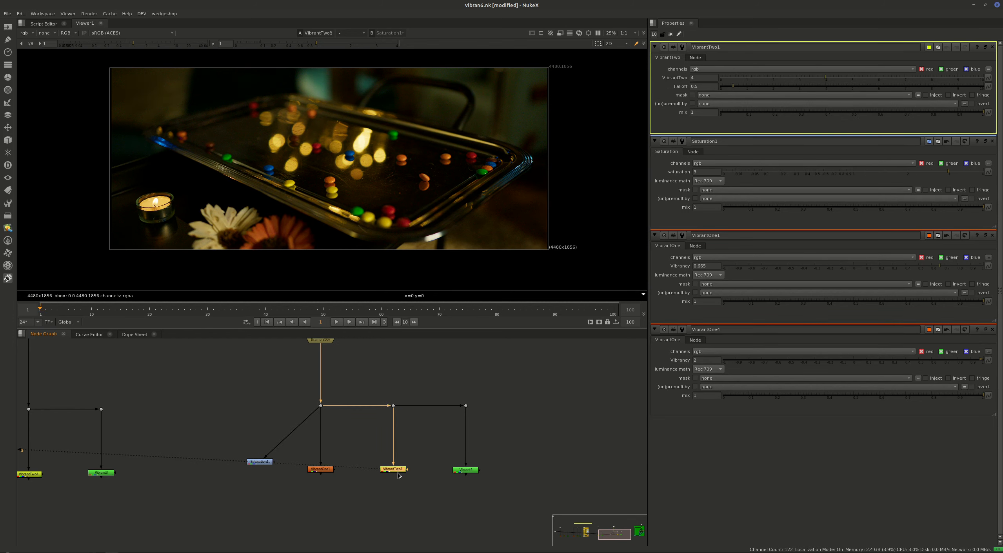
pyautogui.moveTo(825, 81); pyautogui.dragTo(865, 86)
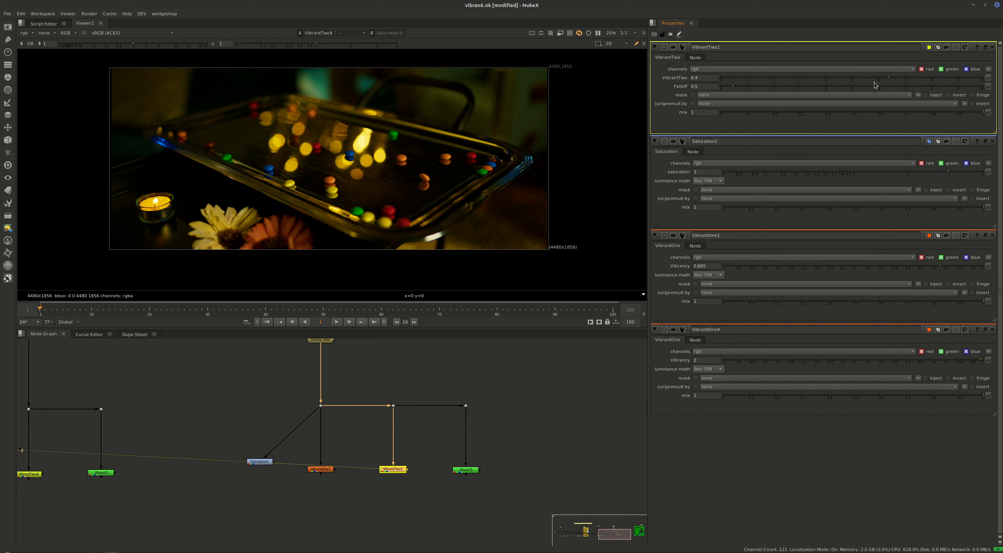
# View the Saturation output and the unprocessed candy tray image to compare them with the VibrantTwo result.
pyautogui.click(262, 463)
pyautogui.press('1')
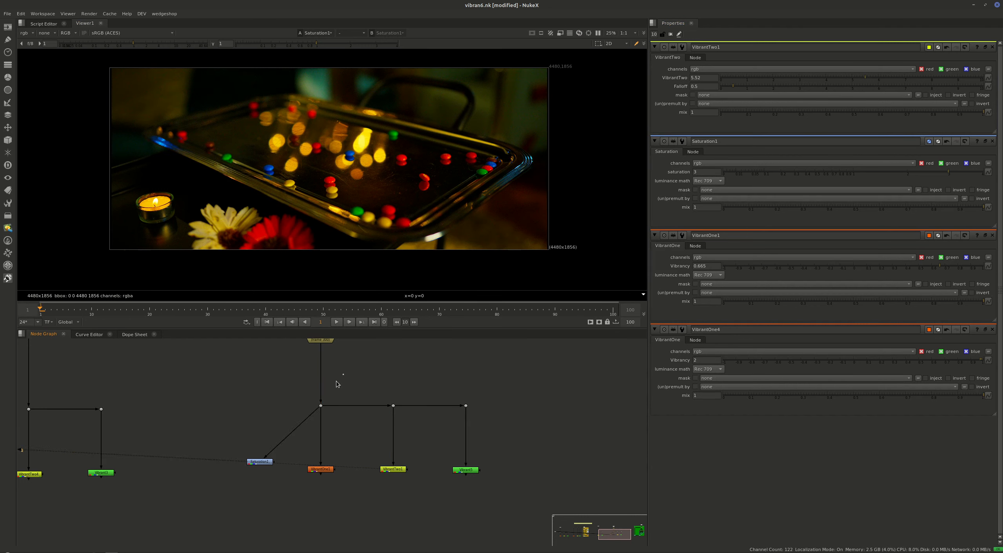
pyautogui.click(321, 405)
pyautogui.press('1')
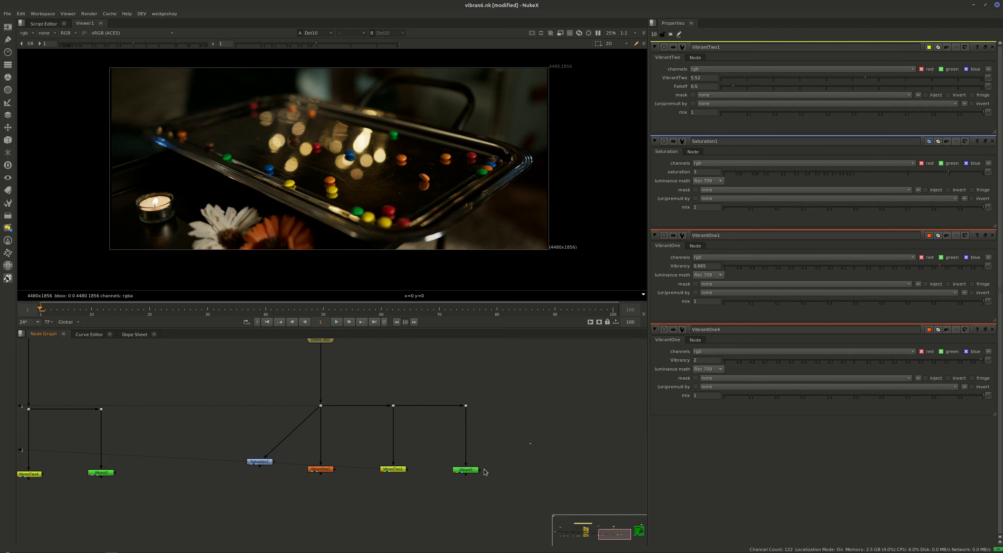
# View the candy tray branch's Vibrant node, open its properties and try a Vibrancy of 0.
pyautogui.click(467, 469)
pyautogui.press('1')
pyautogui.doubleClick(469, 469)
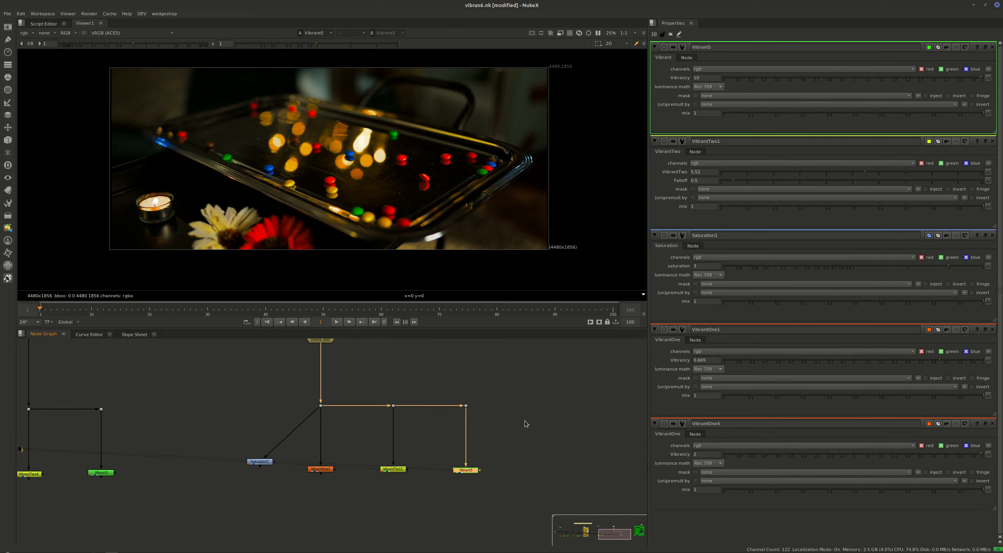
pyautogui.write('0')
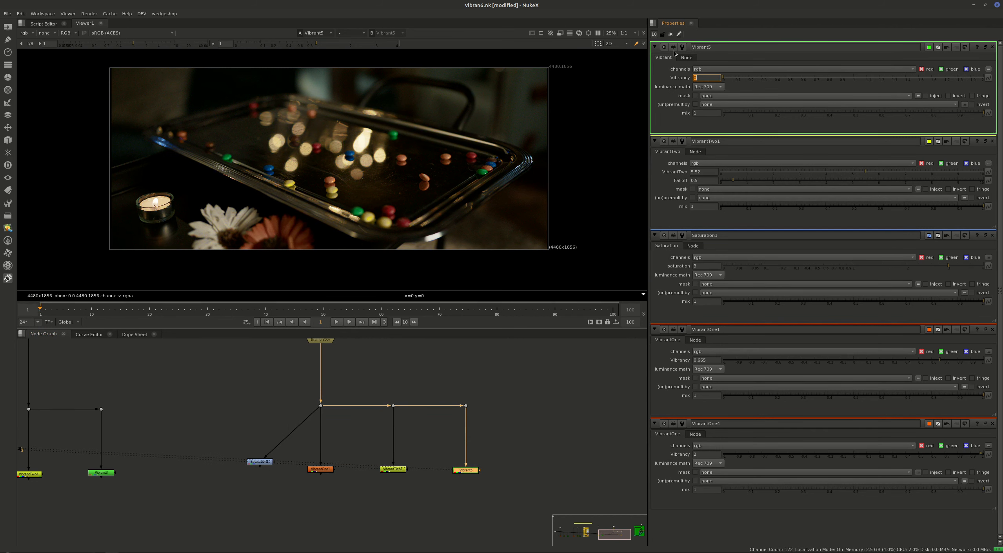
pyautogui.press('Down')
pyautogui.press('Down')
pyautogui.press('Down')
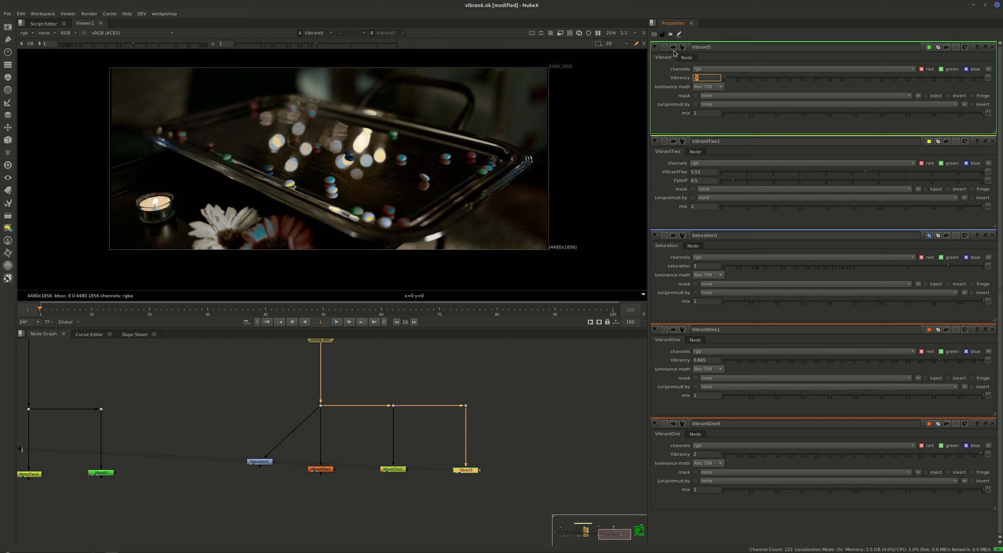
# Try a Vibrancy of 10 on the candy tray's Vibrant node, and settle on 7.
pyautogui.write('10')
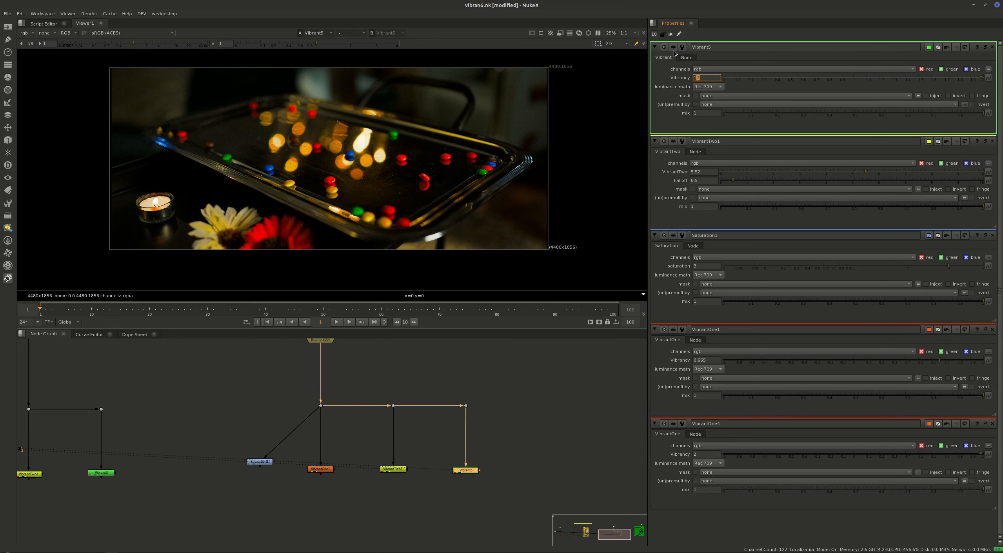
pyautogui.press('Up')
pyautogui.press('Up')
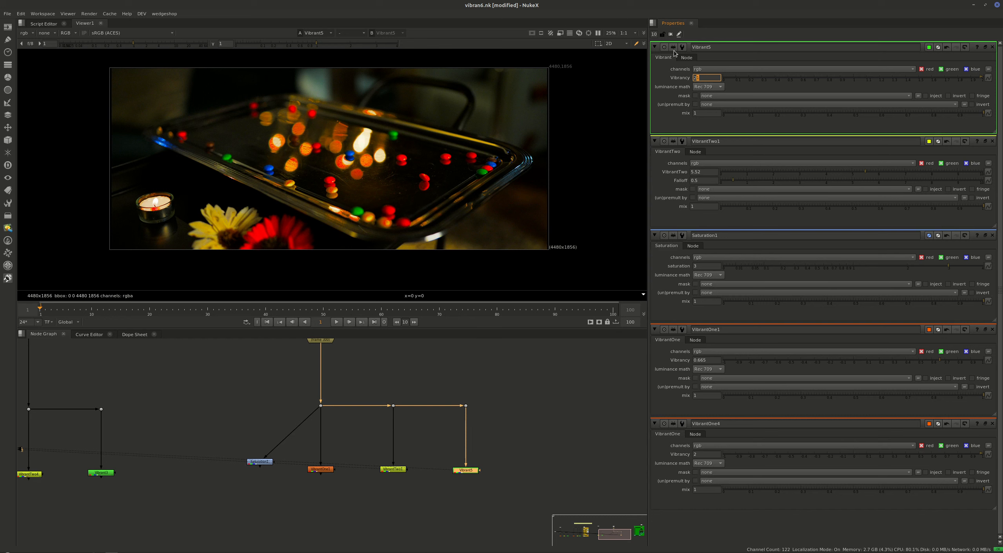
pyautogui.press('Return')
# Switch the Vibrant node off and on repeatedly to compare the candy tray image with and without it.
pyautogui.moveTo(532, 440); pyautogui.dragTo(454, 481)
pyautogui.press('d')
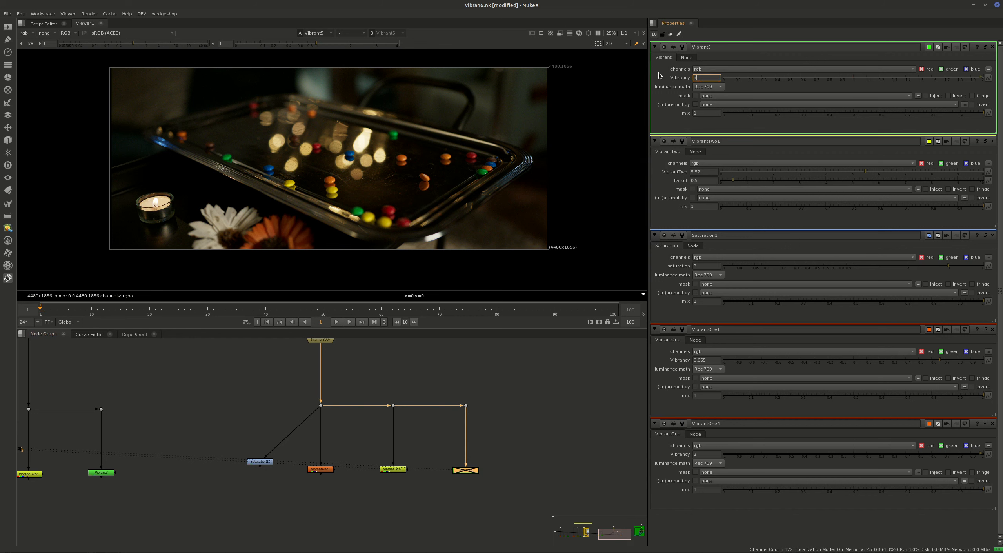
pyautogui.press('Escape')
pyautogui.press('d')
pyautogui.press('d')
pyautogui.press('d')
pyautogui.press('d')
pyautogui.press('d')
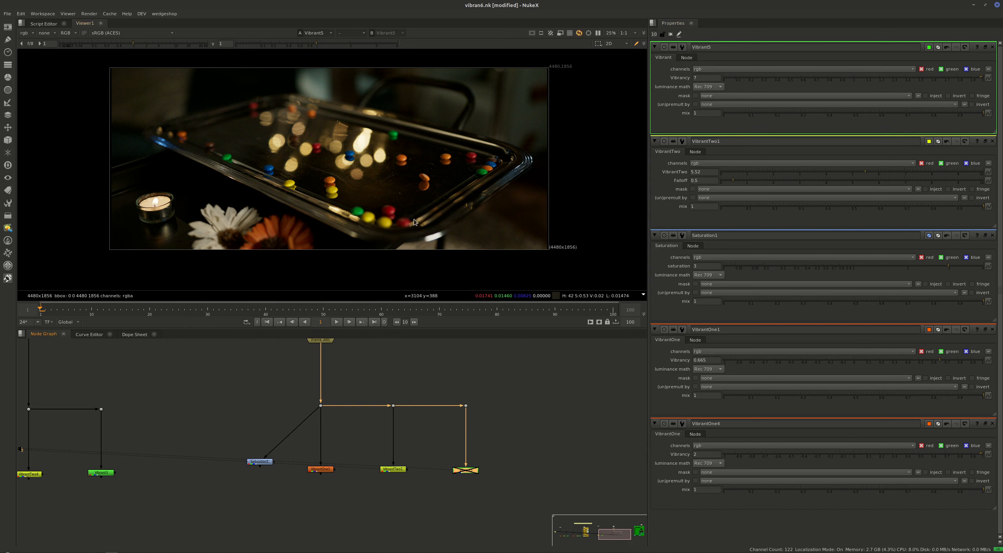
pyautogui.press('d')
pyautogui.press('d')
pyautogui.press('d')
pyautogui.press('d')
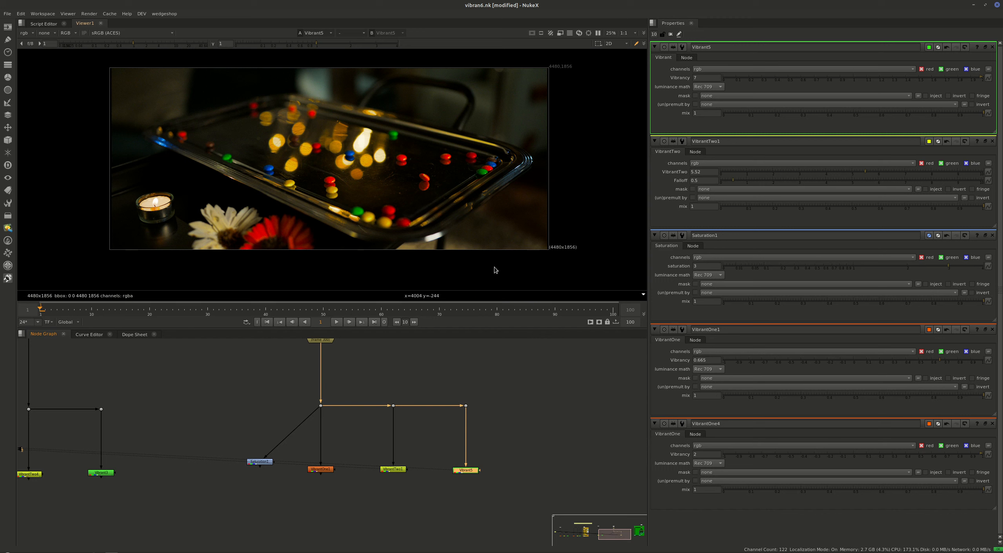
pyautogui.press('d')
pyautogui.press('d')
pyautogui.press('d')
pyautogui.press('d')
pyautogui.press('d')
pyautogui.press('d')
# Lower the viewer gain to 0.13 and toggle the Vibrant node to compare the candy tray's bright areas.
pyautogui.moveTo(134, 43); pyautogui.dragTo(96, 43)
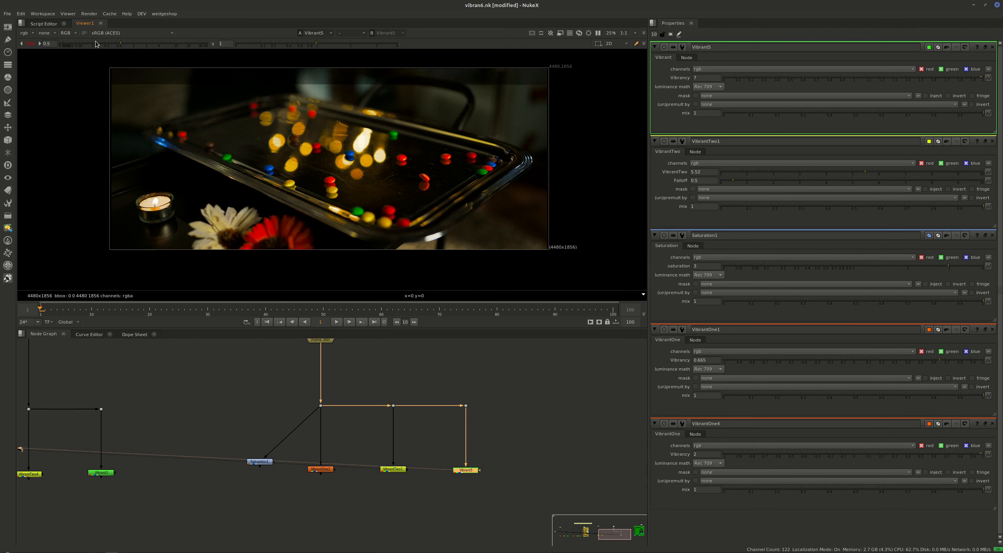
pyautogui.press('d')
pyautogui.press('d')
pyautogui.press('d')
pyautogui.press('d')
pyautogui.press('d')
pyautogui.press('d')
pyautogui.press('d')
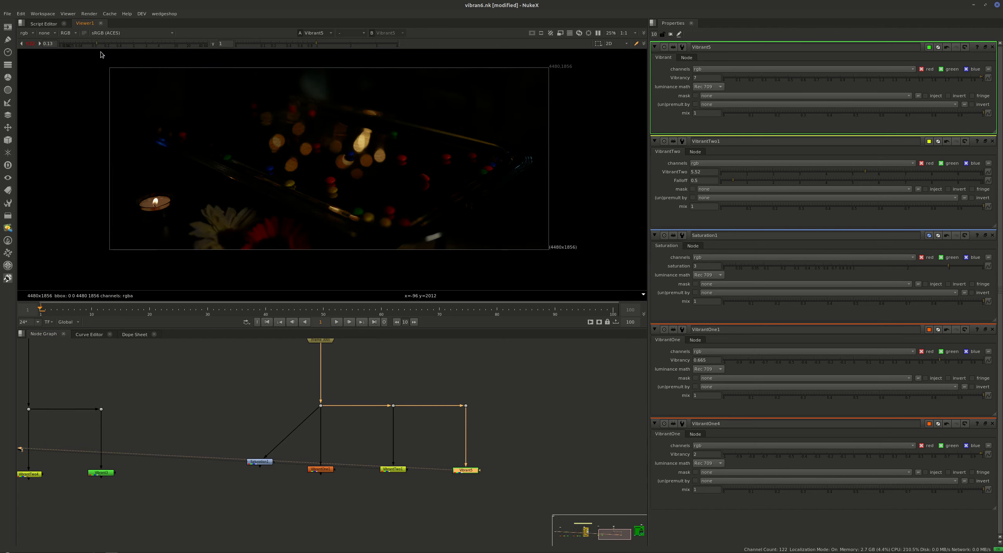
# View the Saturation node at the reduced viewer gain and toggle it off and on to compare the highlights.
pyautogui.press('1')
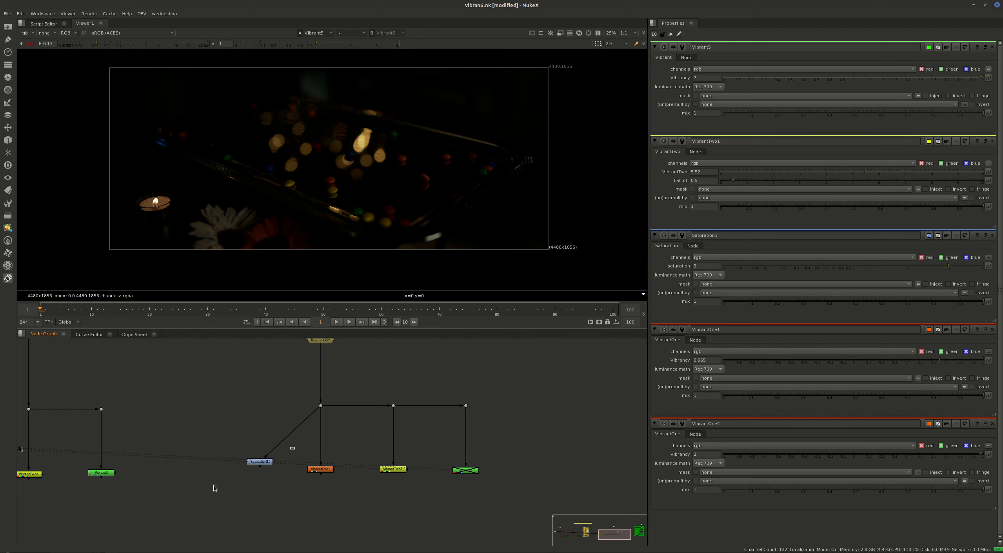
pyautogui.moveTo(218, 427); pyautogui.dragTo(275, 486)
pyautogui.press('d')
pyautogui.press('d')
pyautogui.press('d')
pyautogui.press('d')
pyautogui.press('d')
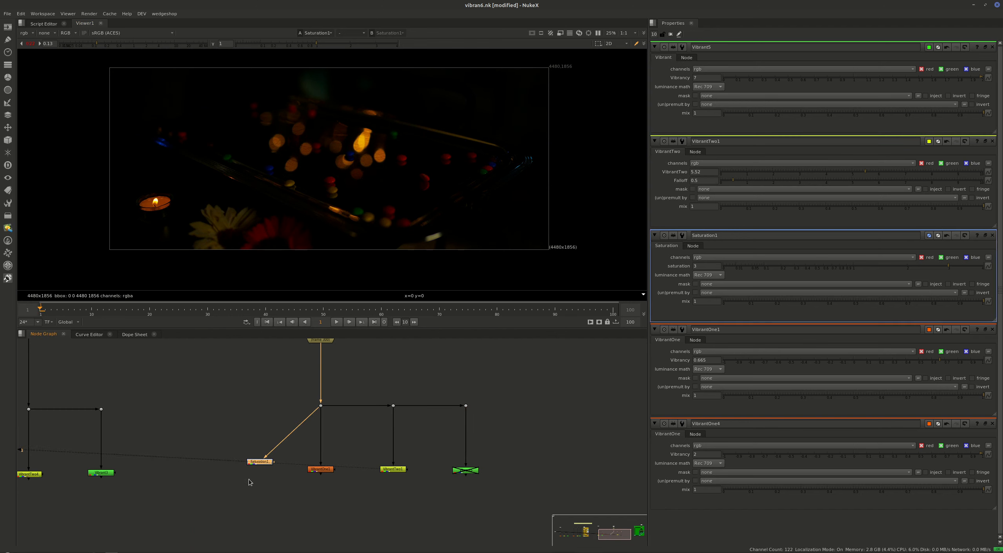
pyautogui.press('d')
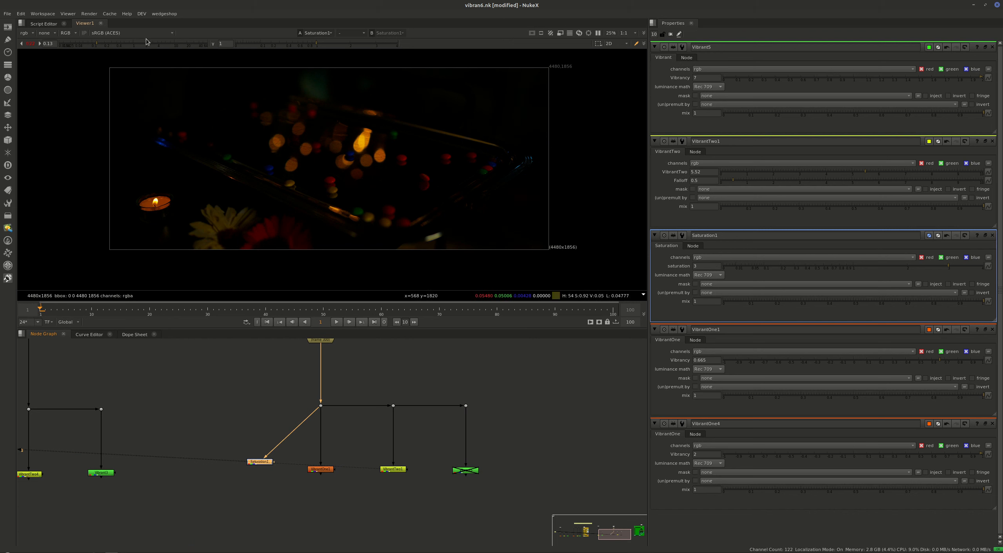
# Restore the viewer gain to 1 and re-enable the candy tray's Vibrant node.
pyautogui.moveTo(269, 386); pyautogui.dragTo(191, 499)
pyautogui.moveTo(477, 449); pyautogui.dragTo(443, 486)
pyautogui.press('d')
# Compare the Vibrant and Saturation outputs on the candy tray by alternating between two viewer inputs.
pyautogui.click(462, 476)
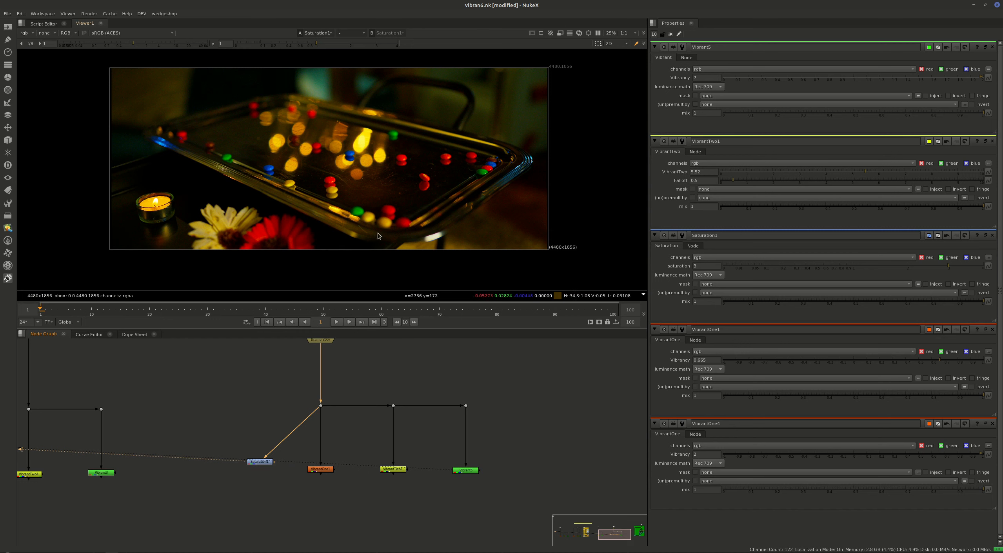
pyautogui.press('4')
pyautogui.press('1')
pyautogui.press('2')
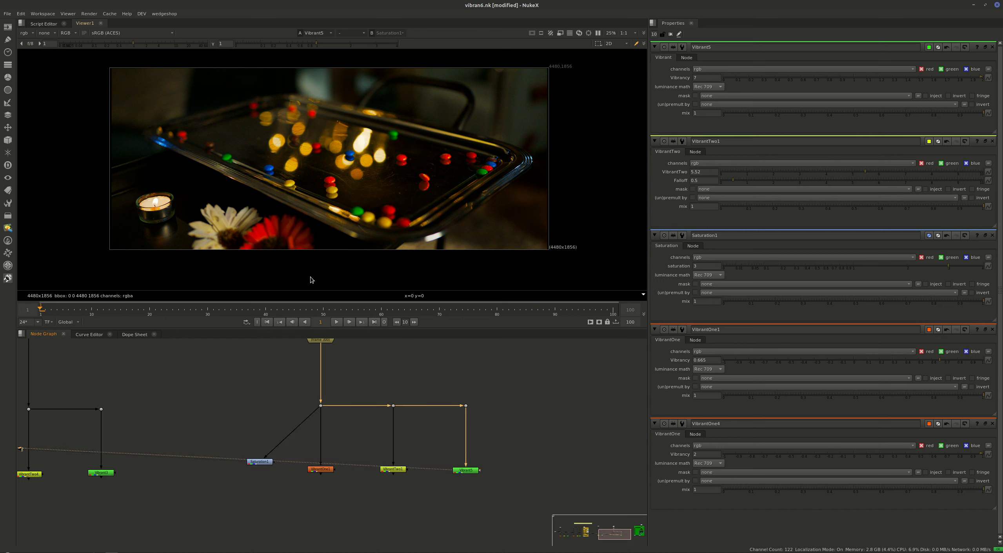
pyautogui.press('1')
pyautogui.press('2')
pyautogui.press('1')
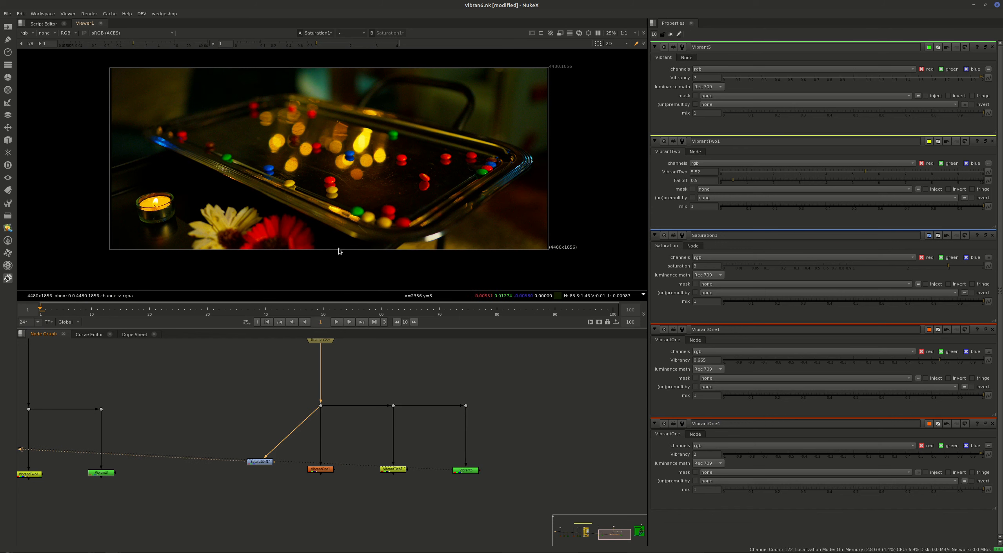
pyautogui.press('2')
pyautogui.moveTo(164, 395); pyautogui.dragTo(303, 451, button='middle')
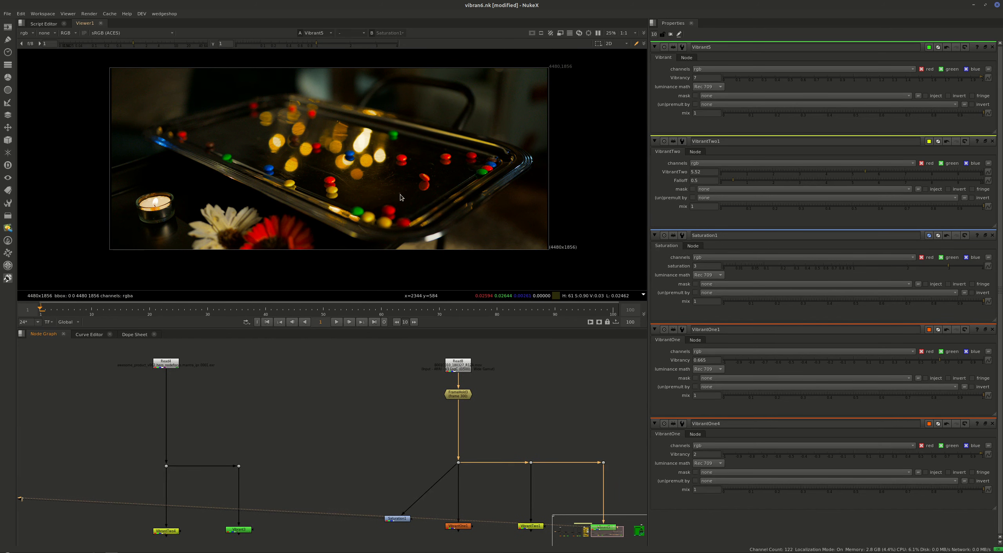
pyautogui.moveTo(310, 209); pyautogui.dragTo(372, 214, button='middle')
pyautogui.press('2')
pyautogui.press('1')
pyautogui.press('2')
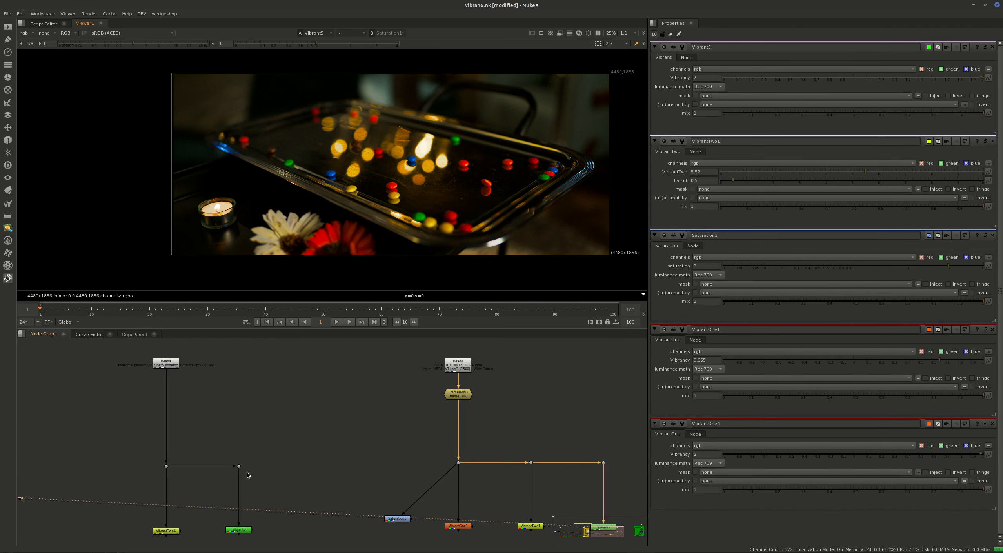
# Go to the teddy bear branch in the node graph and view its unprocessed image.
pyautogui.moveTo(197, 507); pyautogui.dragTo(271, 483, button='middle')
pyautogui.moveTo(286, 415); pyautogui.dragTo(301, 463, button='middle')
pyautogui.moveTo(188, 435); pyautogui.dragTo(551, 348, button='middle')
pyautogui.moveTo(354, 482); pyautogui.dragTo(666, 544, button='middle')
pyautogui.moveTo(271, 497); pyautogui.dragTo(360, 458, button='middle')
pyautogui.moveTo(336, 394); pyautogui.dragTo(240, 470)
pyautogui.press('1')
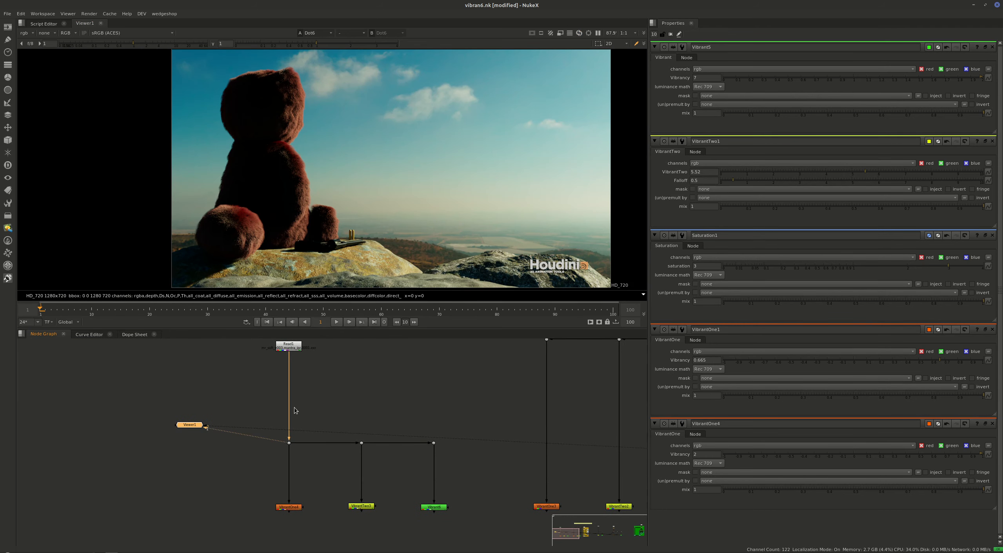
# View the bear branch's VibrantOne, VibrantTwo and Vibrant outputs in turn, and inspect the fur edge against the sky.
pyautogui.moveTo(314, 501); pyautogui.dragTo(285, 523)
pyautogui.press('1')
pyautogui.moveTo(378, 502); pyautogui.dragTo(343, 518)
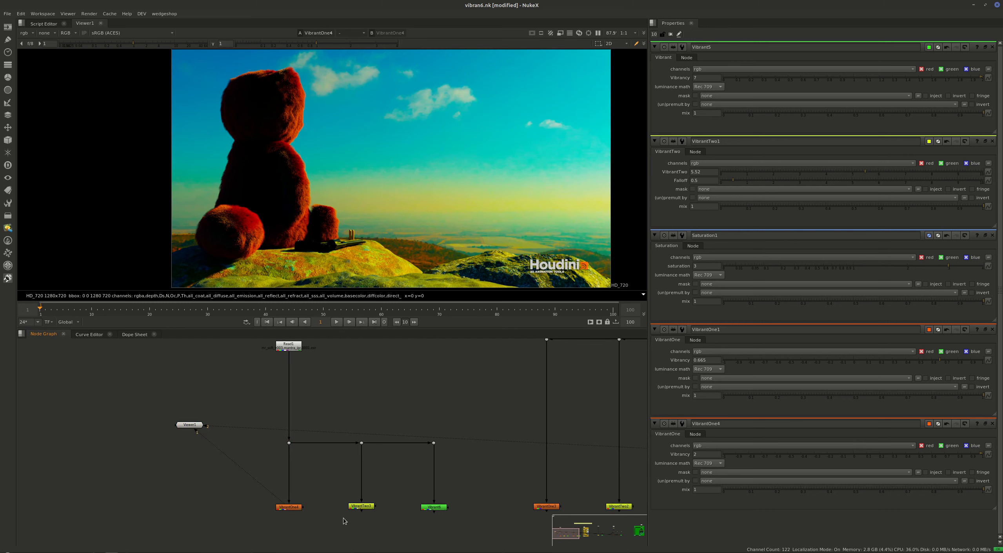
pyautogui.moveTo(398, 487); pyautogui.dragTo(324, 538)
pyautogui.press('1')
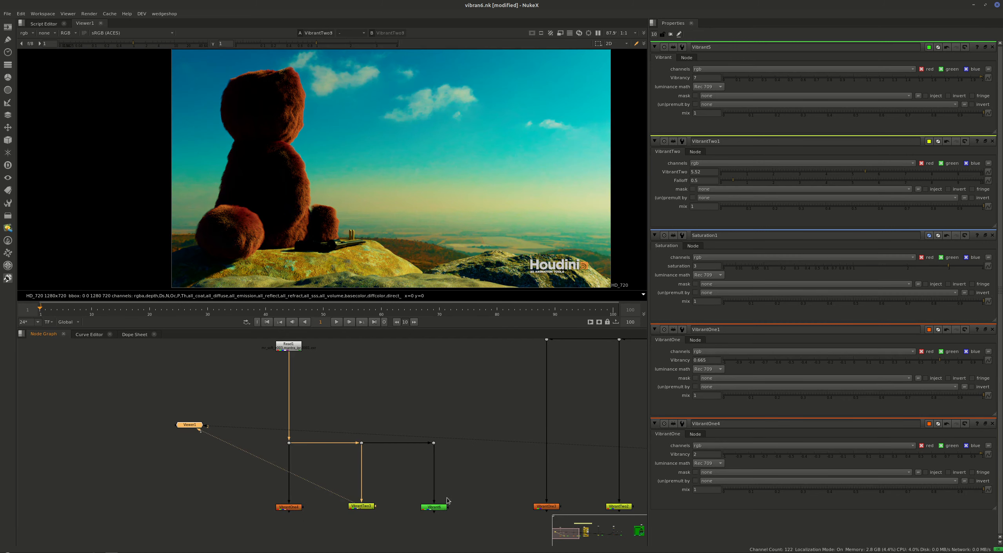
pyautogui.moveTo(490, 479); pyautogui.dragTo(383, 540)
pyautogui.press('1')
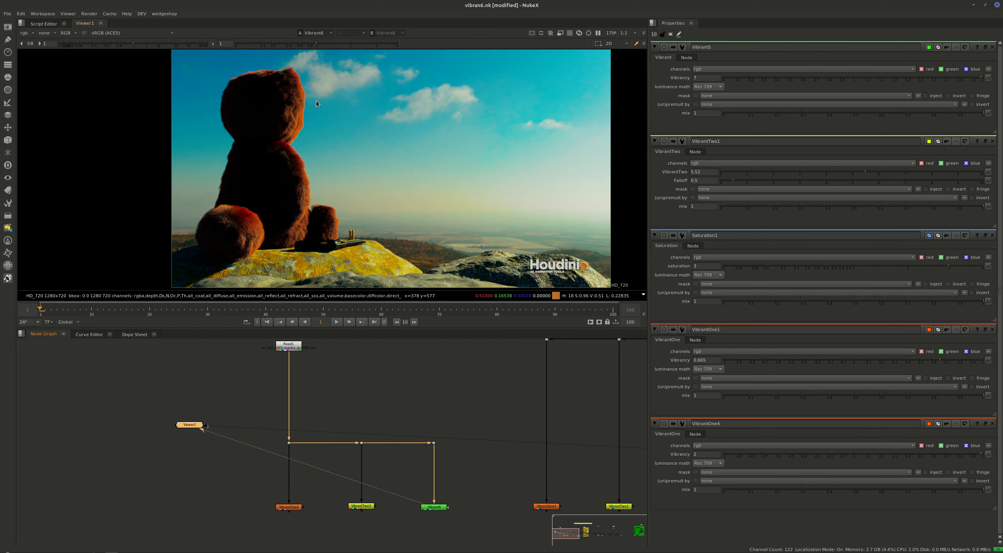
pyautogui.scroll(6, 324, 130)
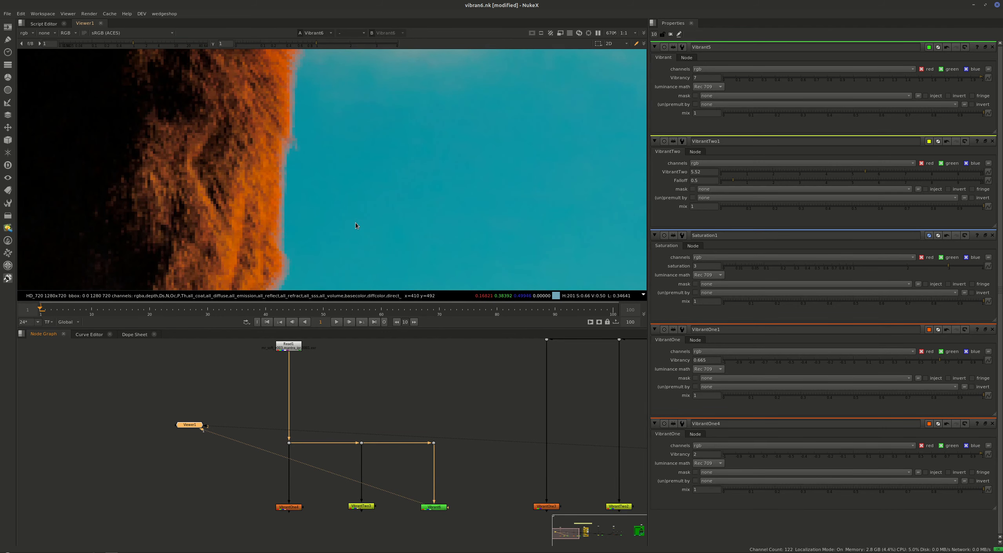
# Open the first Colorspace node inside the yellow backdrop and view its whole HSV output.
pyautogui.moveTo(526, 461); pyautogui.dragTo(89, 510, button='middle')
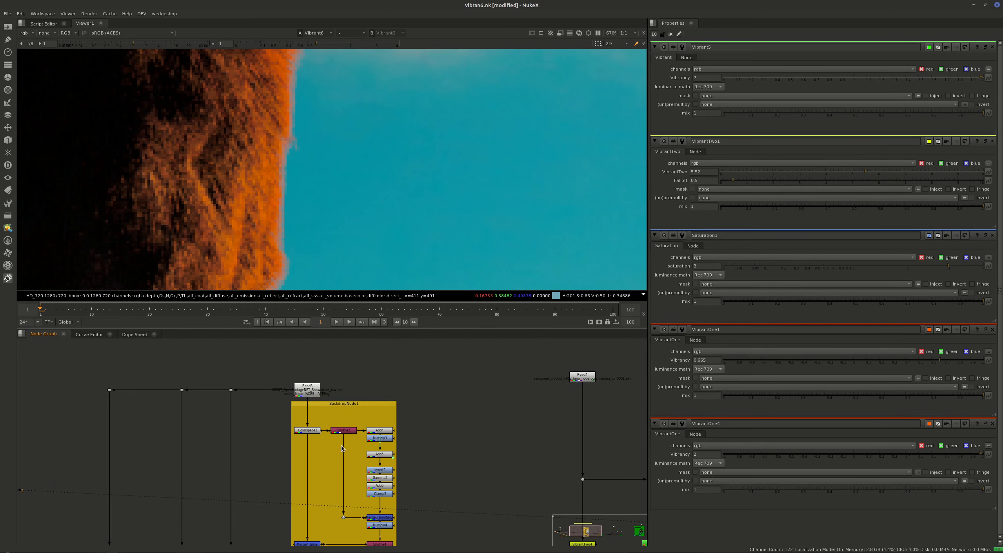
pyautogui.click(311, 431)
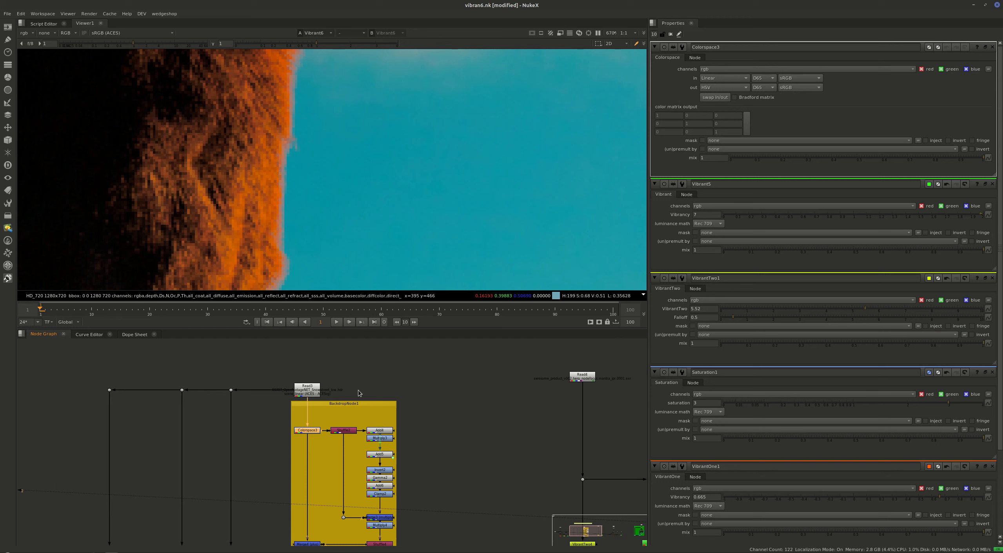
pyautogui.moveTo(430, 469); pyautogui.dragTo(445, 435, button='middle')
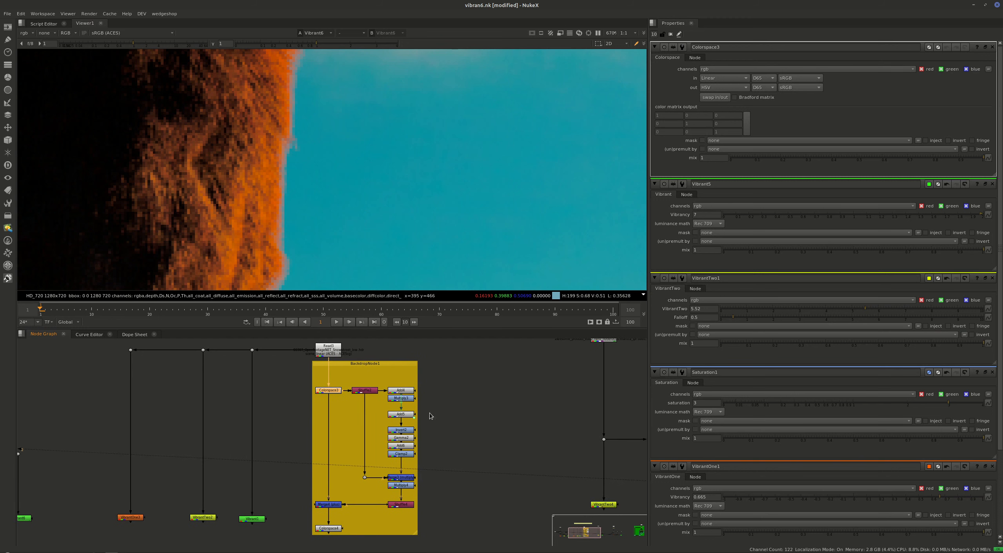
pyautogui.moveTo(311, 409); pyautogui.dragTo(400, 406, button='middle')
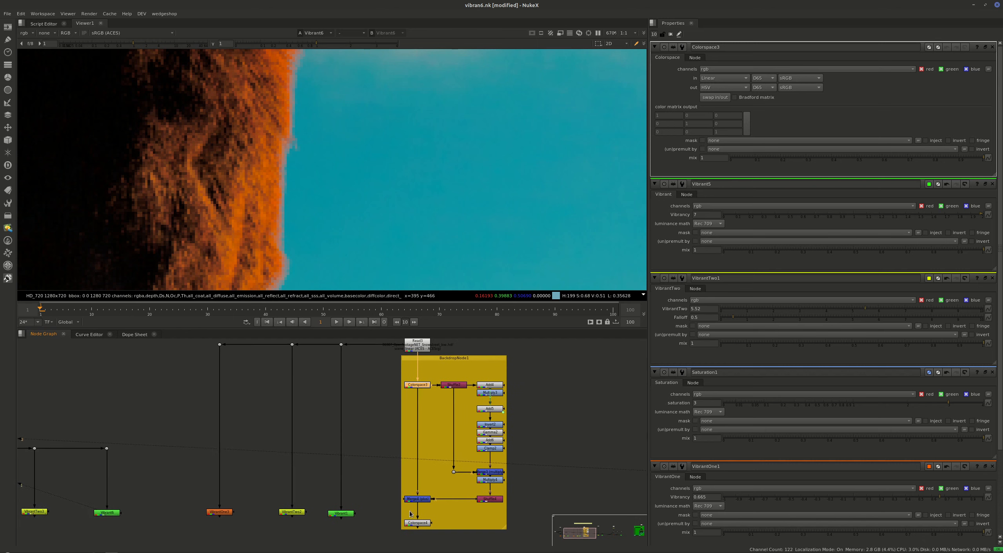
pyautogui.press('1')
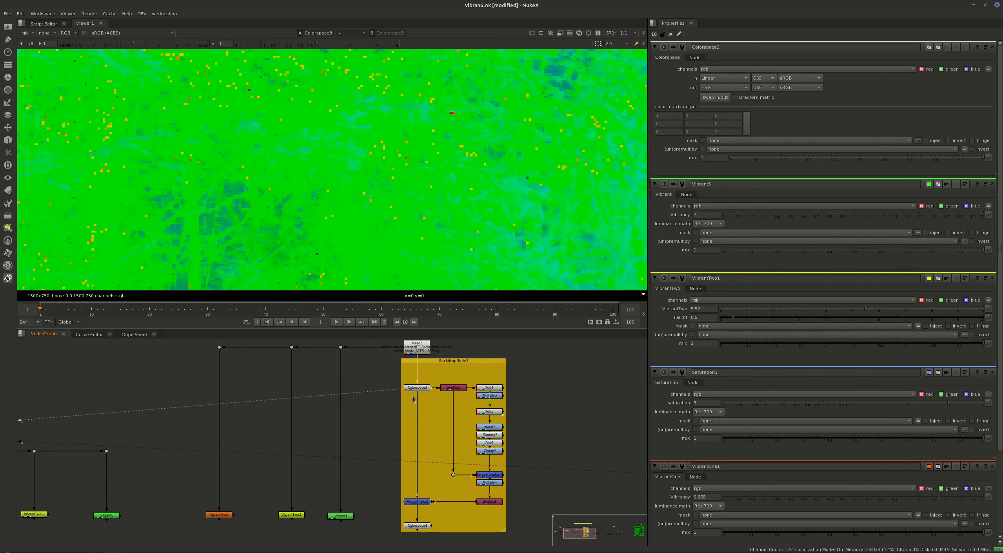
pyautogui.scroll(-10, 363, 190)
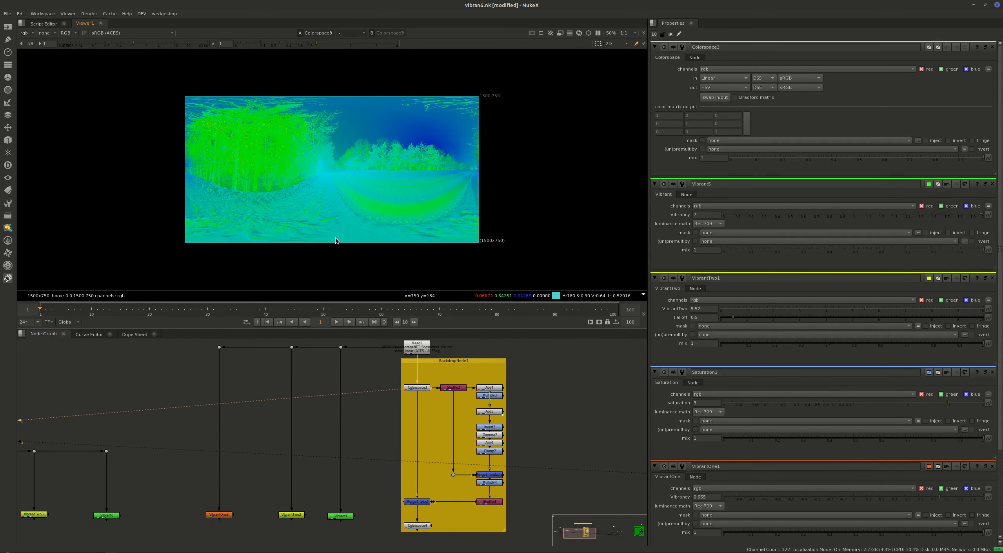
# Paste a copy of the Colorspace node, connect it to the bear's Read node and view its green channel.
pyautogui.moveTo(328, 422); pyautogui.dragTo(467, 457, button='middle')
pyautogui.moveTo(220, 460); pyautogui.dragTo(553, 455, button='middle')
pyautogui.hotkey('ctrl', 'v')
pyautogui.moveTo(374, 412); pyautogui.dragTo(434, 386)
pyautogui.press('1')
pyautogui.press('g')
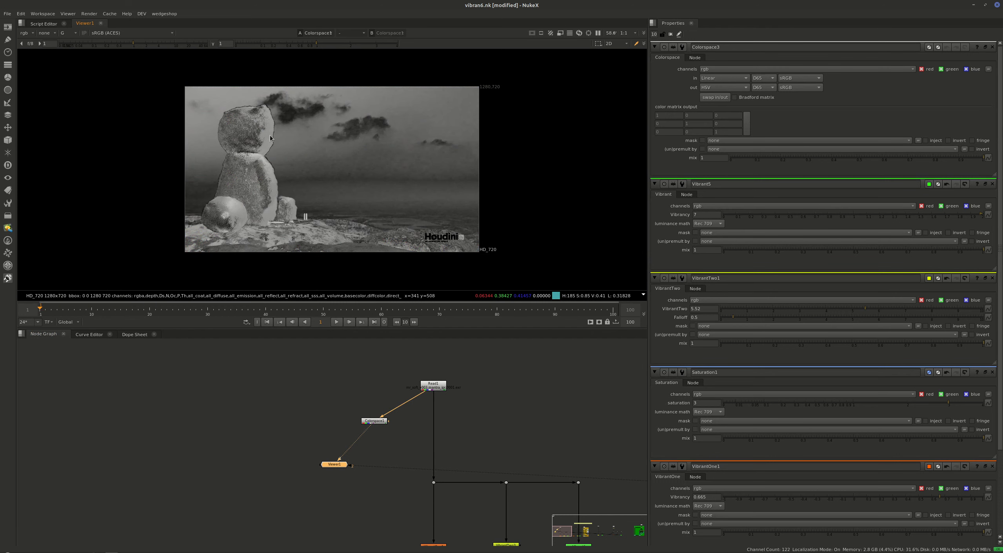
# Inspect the bear's head in the green channel, and set the open Colorspace node's output to HSL.
pyautogui.press('f')
pyautogui.keyDown('alt'); pyautogui.moveTo(217, 112); pyautogui.dragTo(404, 198, button='middle'); pyautogui.keyUp('alt')
pyautogui.moveTo(529, 208); pyautogui.dragTo(161, 104, button='middle')
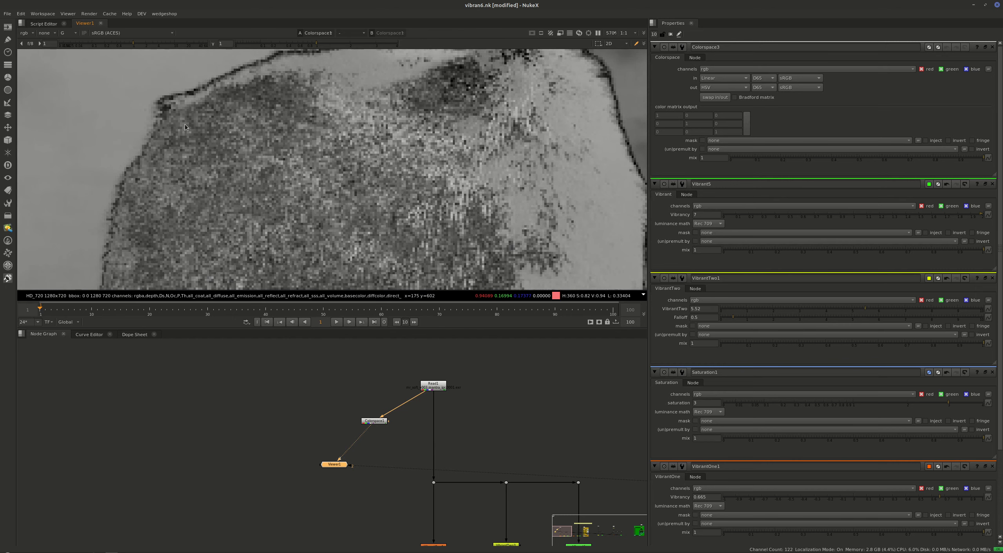
pyautogui.click(717, 87)
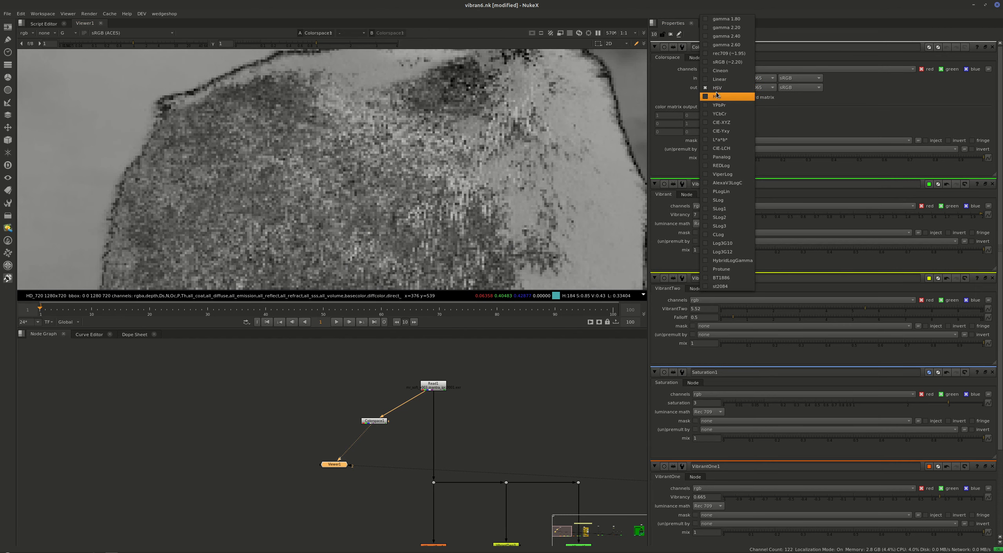
pyautogui.click(716, 96)
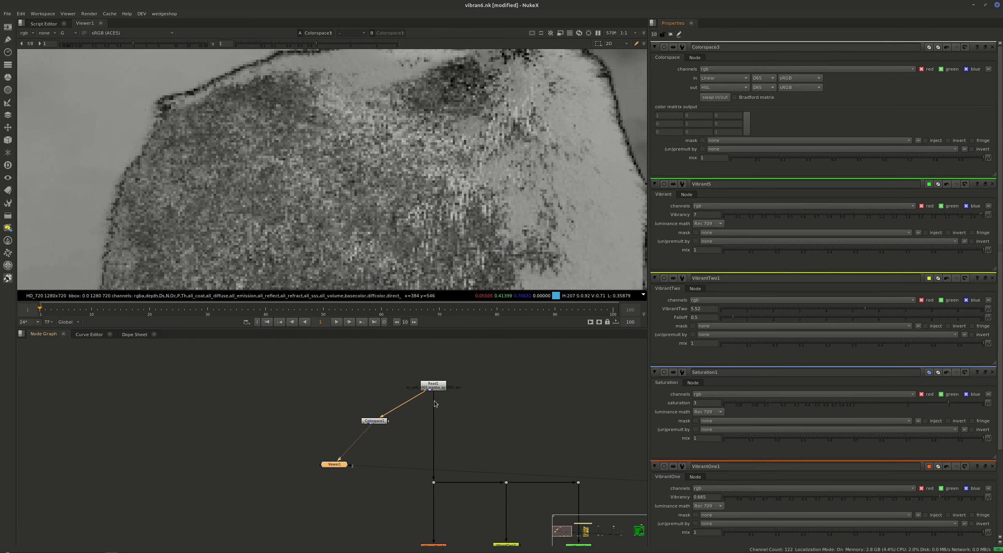
pyautogui.click(718, 88)
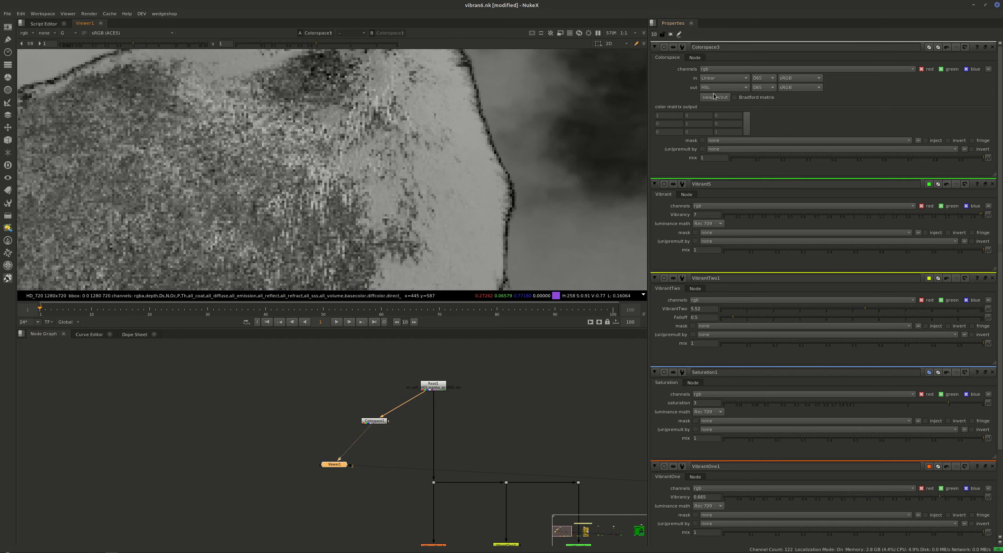
# Return the viewer to all RGB channels and view the unprocessed bear image.
pyautogui.click(362, 419)
pyautogui.press('g')
pyautogui.moveTo(449, 468); pyautogui.dragTo(453, 454, button='middle')
pyautogui.click(438, 469)
pyautogui.press('1')
# View the bear branch's VibrantOne output and VibrantTwo output to compare the fur edge.
pyautogui.moveTo(457, 509); pyautogui.dragTo(406, 451, button='middle')
pyautogui.click(331, 499)
pyautogui.click(376, 474)
pyautogui.press('1')
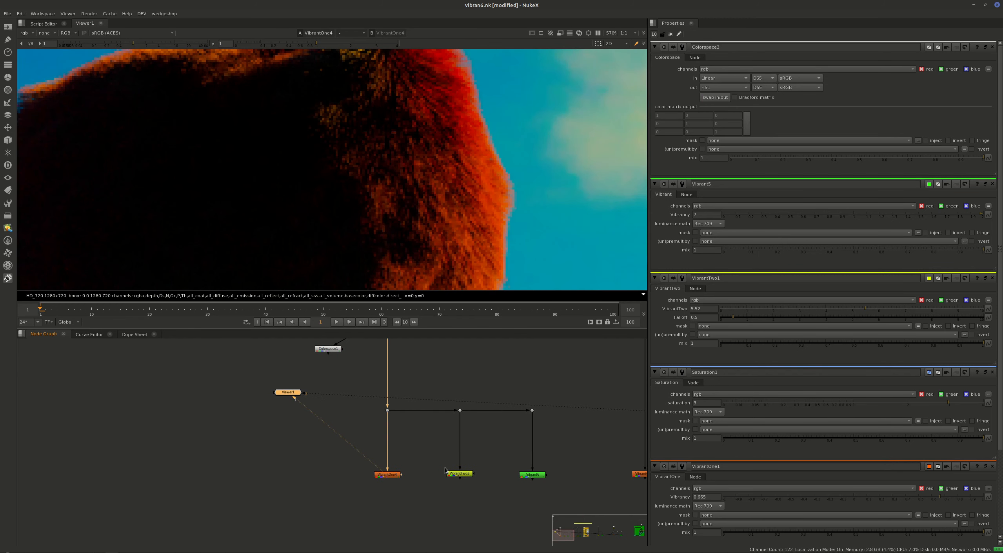
pyautogui.moveTo(495, 455); pyautogui.dragTo(426, 494)
pyautogui.press('1')
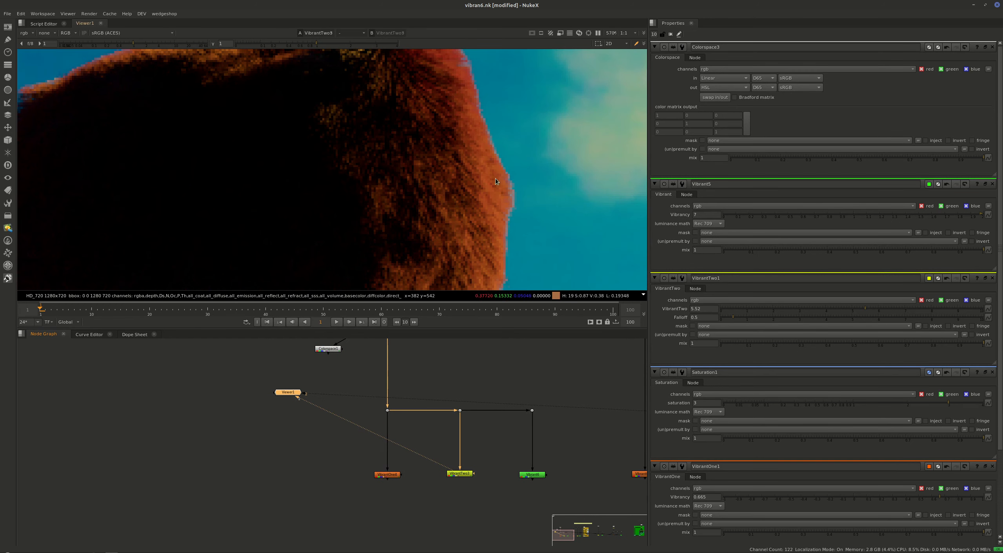
# Compare the HSL Colorspace output with the bear branch's VibrantTwo output on the bear's head.
pyautogui.click(338, 349)
pyautogui.press('1')
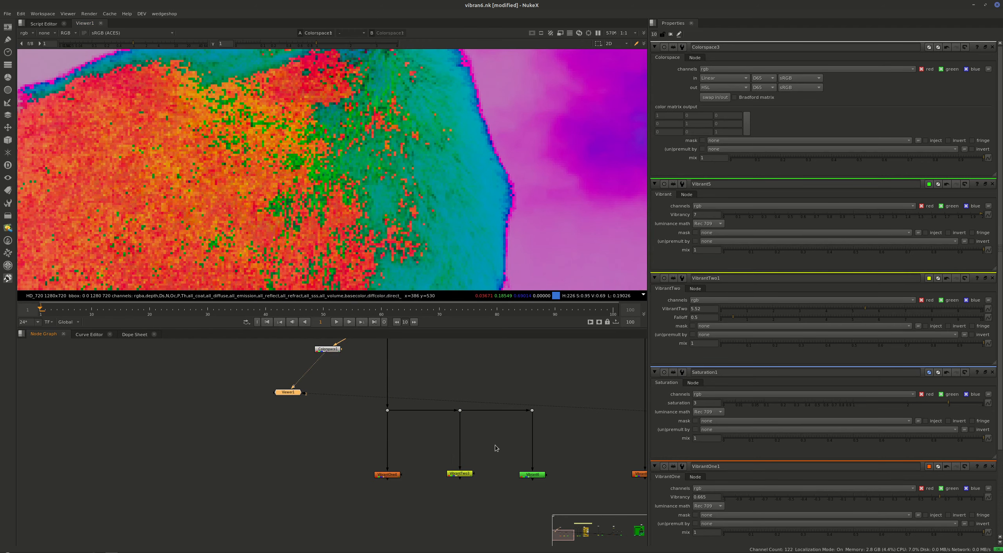
pyautogui.moveTo(496, 447); pyautogui.dragTo(460, 481)
pyautogui.press('2')
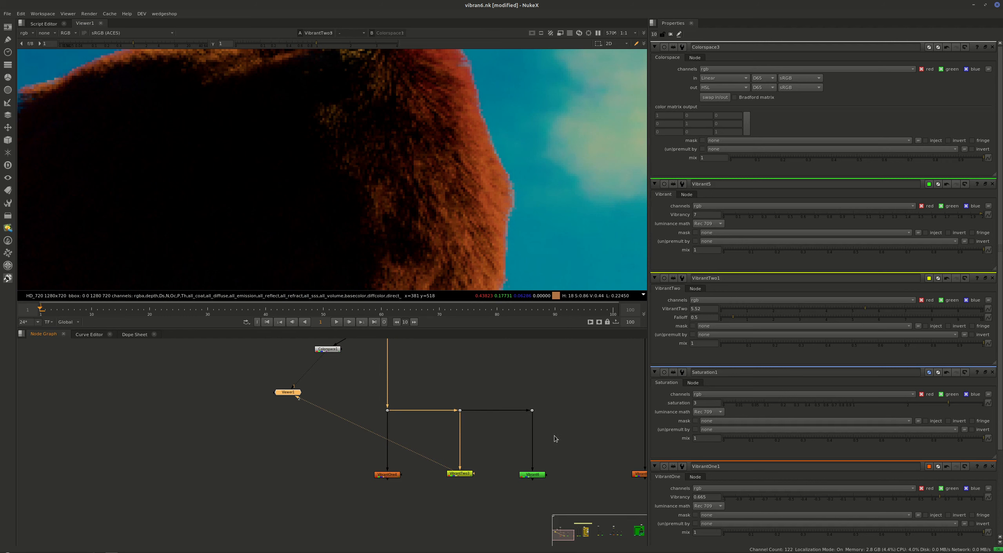
# View the bear branch's Vibrant output, toggle the node off and on, and fit the whole frame in the viewer.
pyautogui.moveTo(557, 435); pyautogui.dragTo(423, 433, button='middle')
pyautogui.moveTo(442, 444); pyautogui.dragTo(361, 496)
pyautogui.press('2')
pyautogui.press('d')
pyautogui.press('d')
pyautogui.press('f')
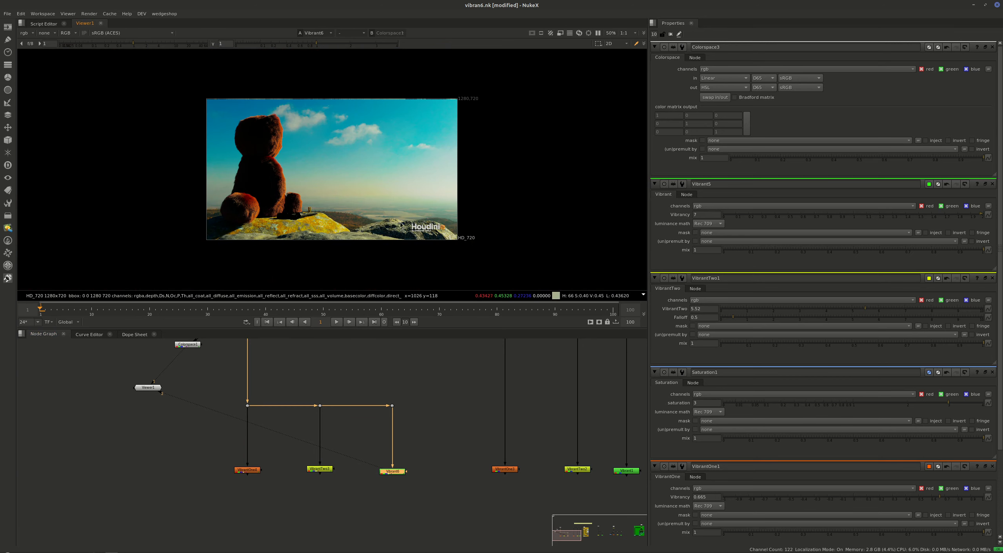
# Toggle the bear's Vibrant node repeatedly to compare the fur edge with and without the effect up close.
pyautogui.press('d')
pyautogui.press('d')
pyautogui.press('d')
pyautogui.press('d')
pyautogui.scroll(8, 286, 126)
pyautogui.press('d')
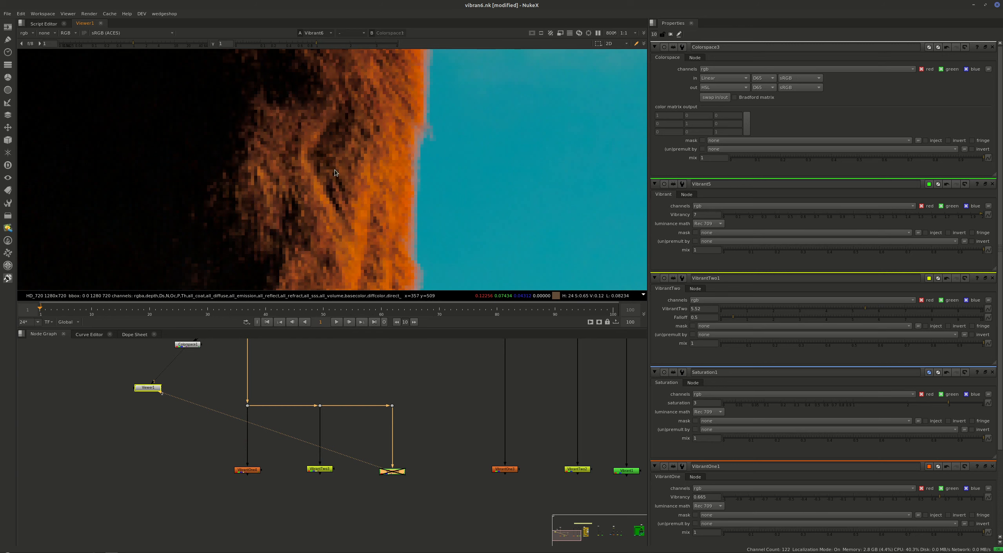
pyautogui.press('d')
pyautogui.press('d')
pyautogui.press('d')
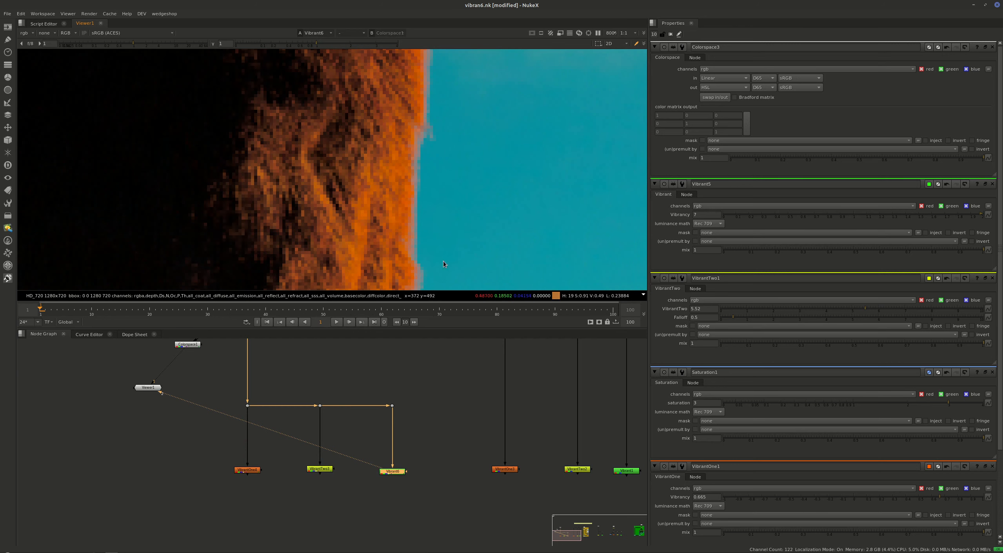
pyautogui.scroll(-4, 429, 211)
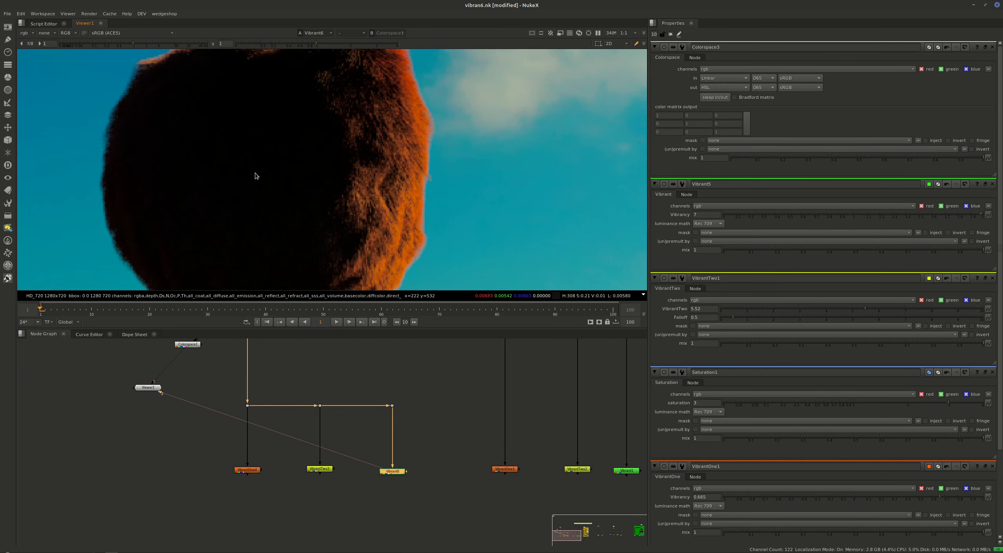
pyautogui.moveTo(255, 176); pyautogui.dragTo(269, 264, button='middle')
# View the unprocessed snowy road panorama from its Read node, fitted to the viewer.
pyautogui.moveTo(410, 475); pyautogui.dragTo(259, 551, button='middle')
pyautogui.moveTo(472, 423); pyautogui.dragTo(346, 416, button='middle')
pyautogui.click(426, 372)
pyautogui.press('1')
pyautogui.press('f')
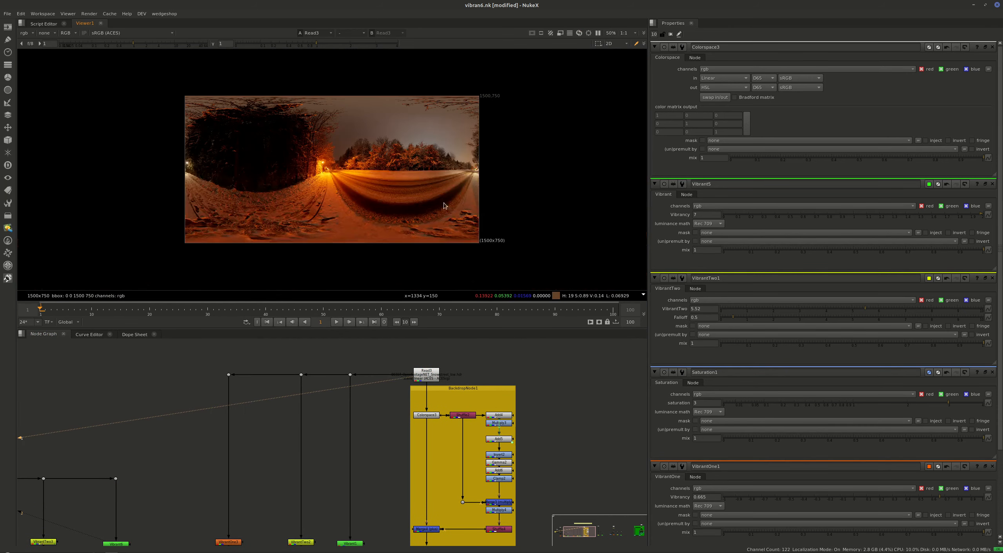
pyautogui.moveTo(317, 486); pyautogui.dragTo(356, 424, button='middle')
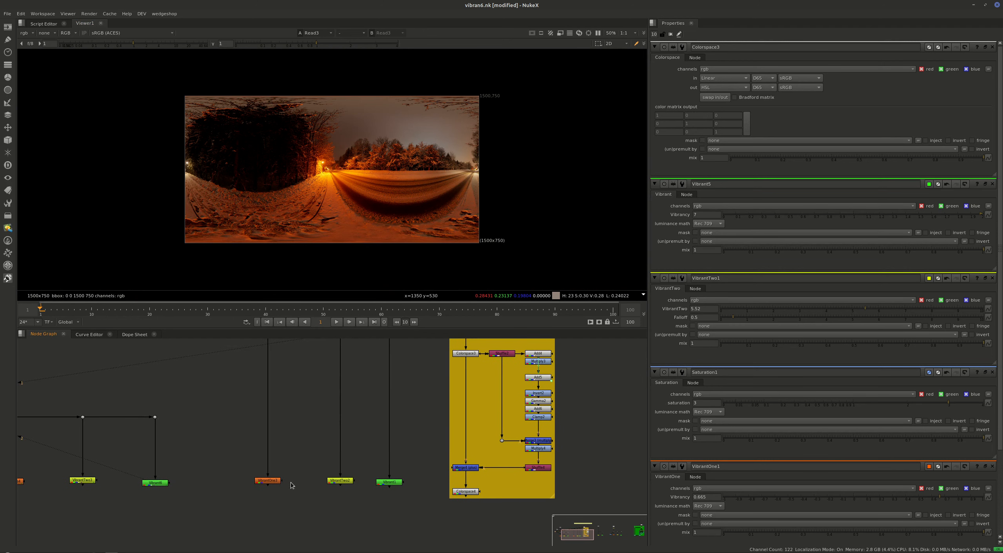
# View the snowy road's VibrantOne output and open that node's properties.
pyautogui.click(272, 481)
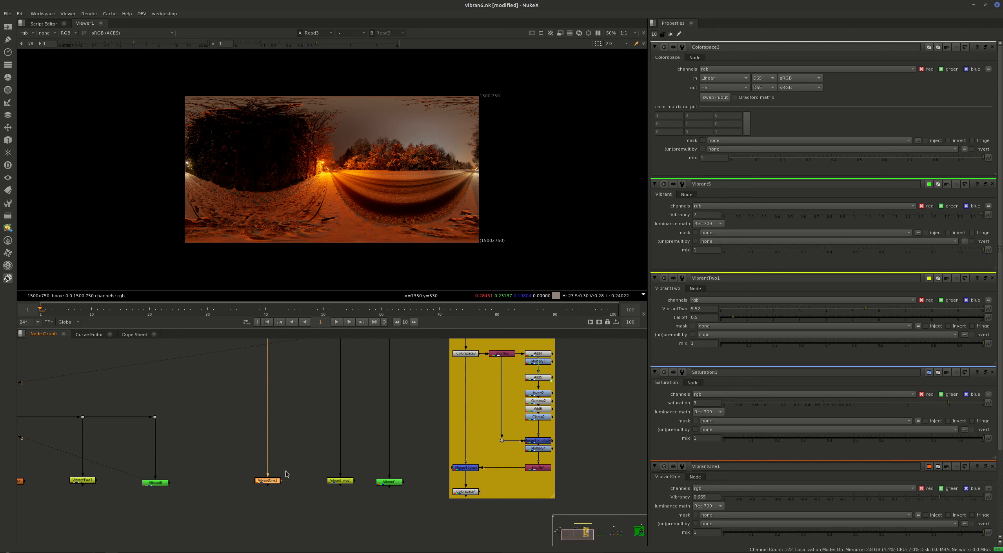
pyautogui.press('1')
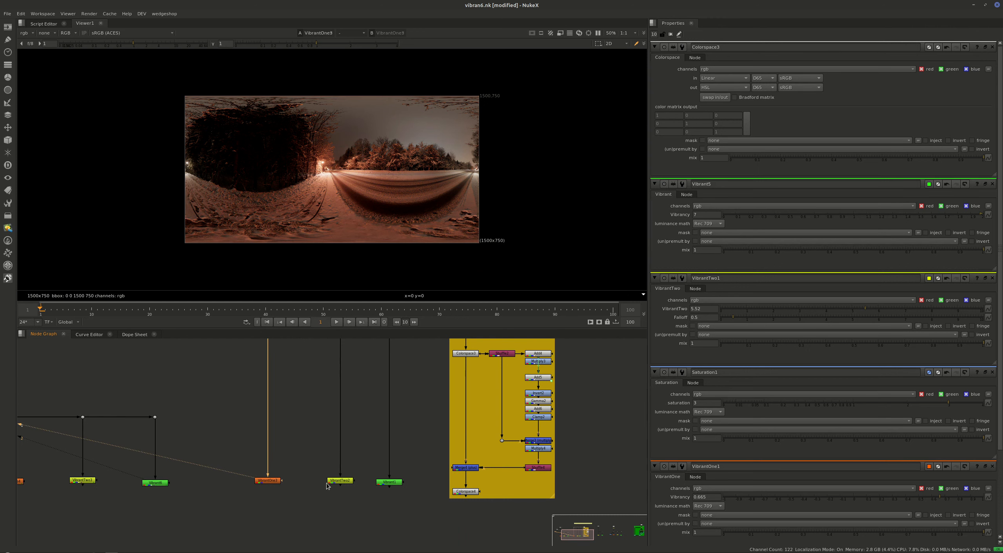
pyautogui.doubleClick(272, 481)
pyautogui.moveTo(263, 490); pyautogui.dragTo(219, 500, button='middle')
# View the snowy road's VibrantTwo output and toggle the node to compare the snow and sky with the original.
pyautogui.click(300, 505)
pyautogui.click(296, 489)
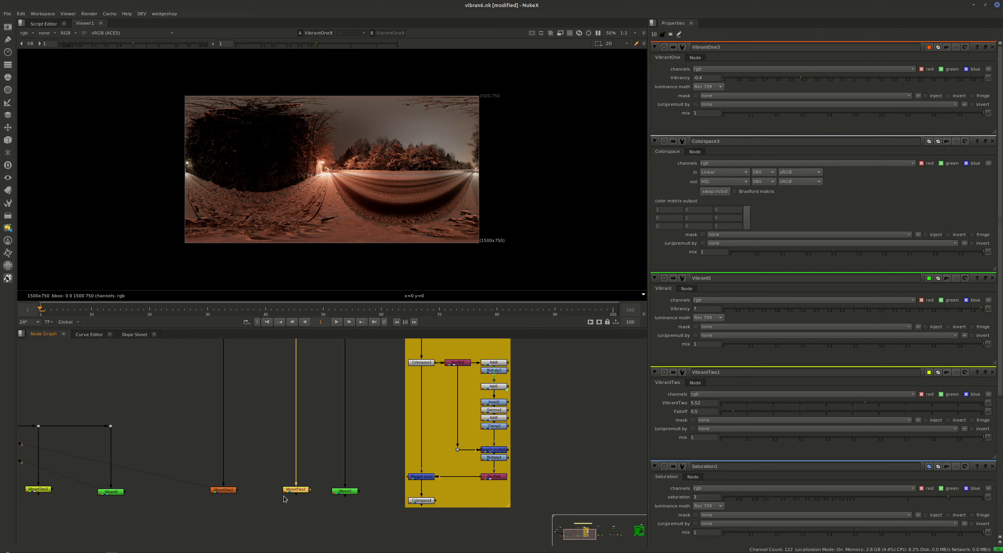
pyautogui.press('1')
pyautogui.press('d')
pyautogui.press('d')
pyautogui.press('d')
pyautogui.press('d')
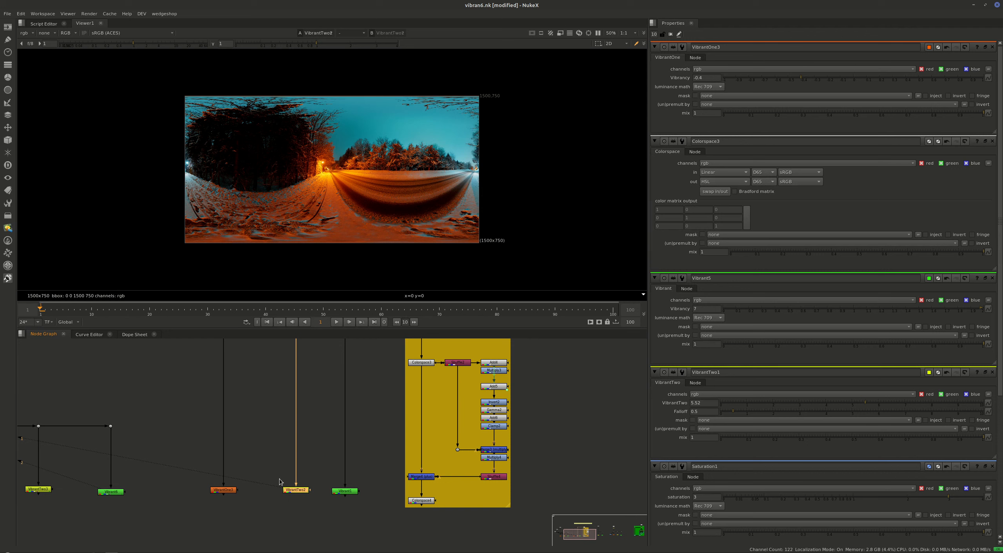
pyautogui.press('d')
pyautogui.press('d')
pyautogui.scroll(5, 338, 225)
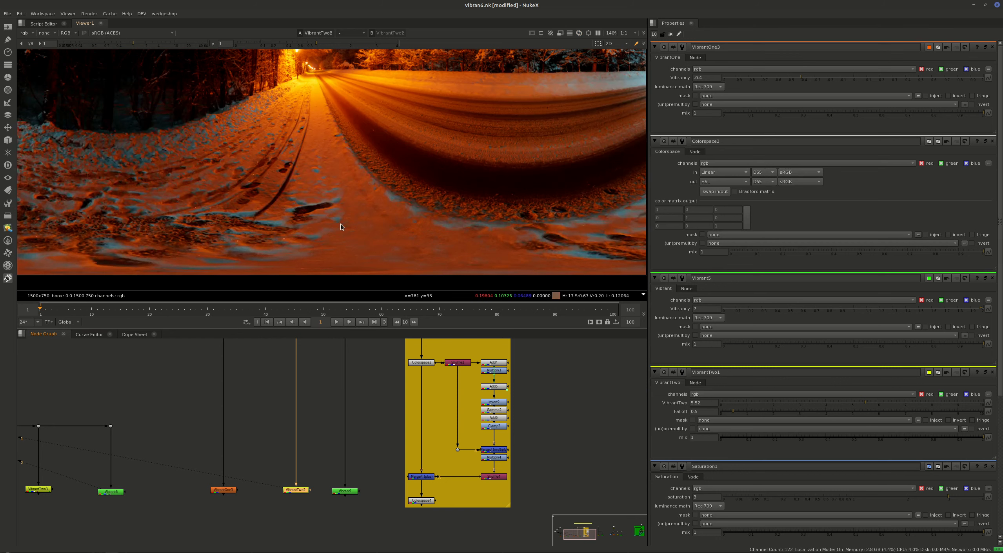
pyautogui.press('d')
pyautogui.press('d')
# View the snowy road's Vibrant output in full frame and set that node's Vibrancy to 1.265.
pyautogui.click(334, 491)
pyautogui.press('1')
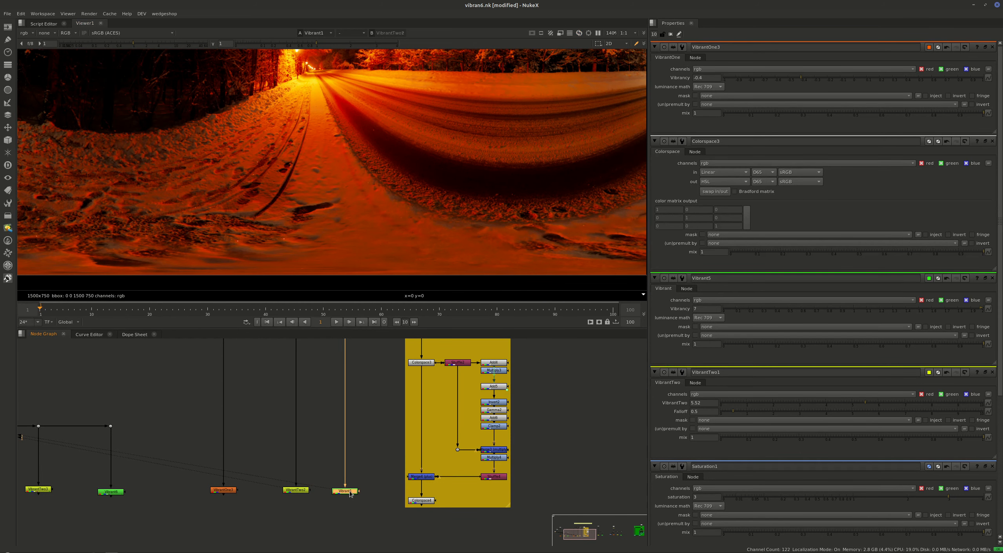
pyautogui.doubleClick(350, 492)
pyautogui.press('f')
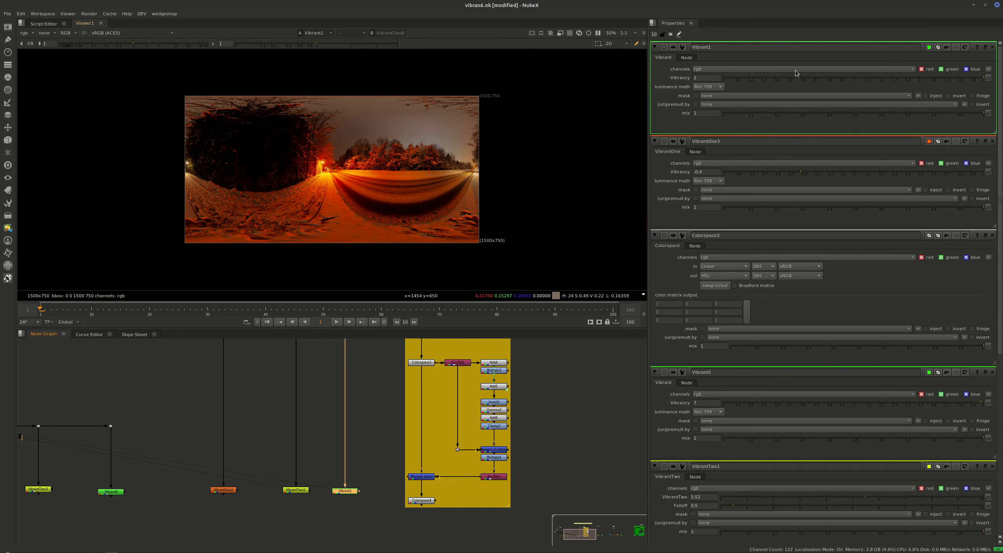
pyautogui.moveTo(944, 76); pyautogui.dragTo(862, 75)
pyautogui.moveTo(801, 70); pyautogui.dragTo(886, 77)
# Return the viewer to the snowy road's VibrantTwo output for comparison with the adjusted Vibrant result.
pyautogui.click(315, 495)
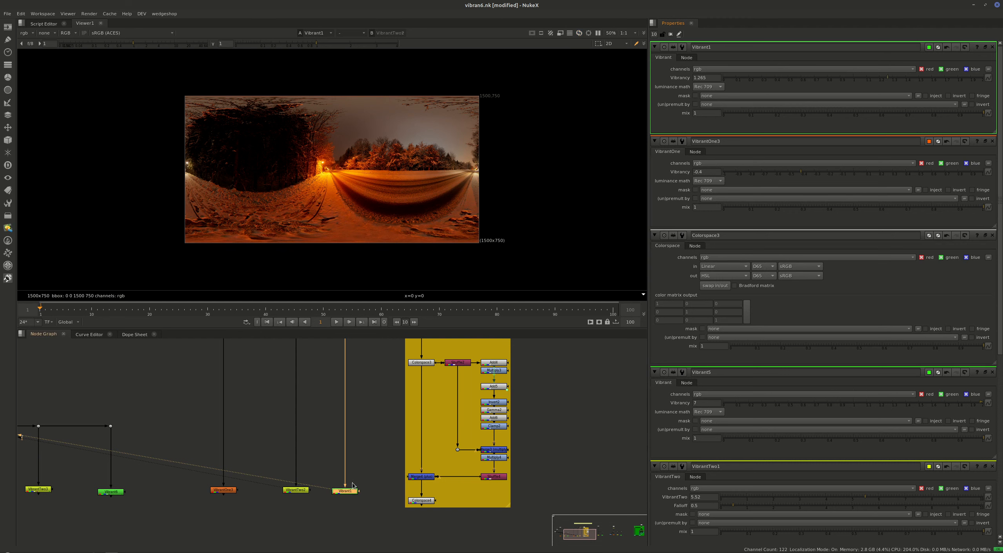
pyautogui.moveTo(322, 468); pyautogui.dragTo(266, 508)
pyautogui.press('1')
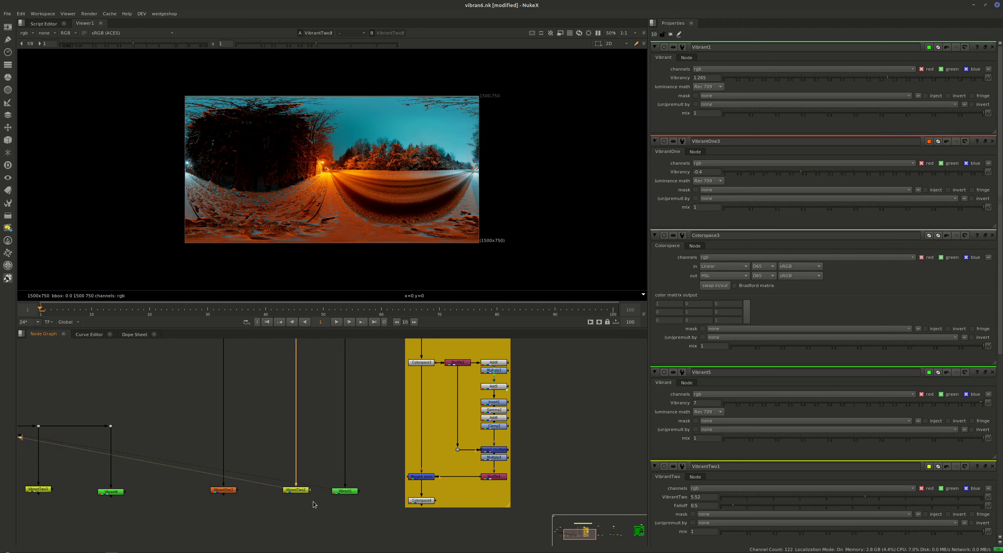
pyautogui.click(303, 493)
# Bring the whole yellow backdrop's node network into view and reposition its merge node above the final Colorspace node.
pyautogui.click(421, 476)
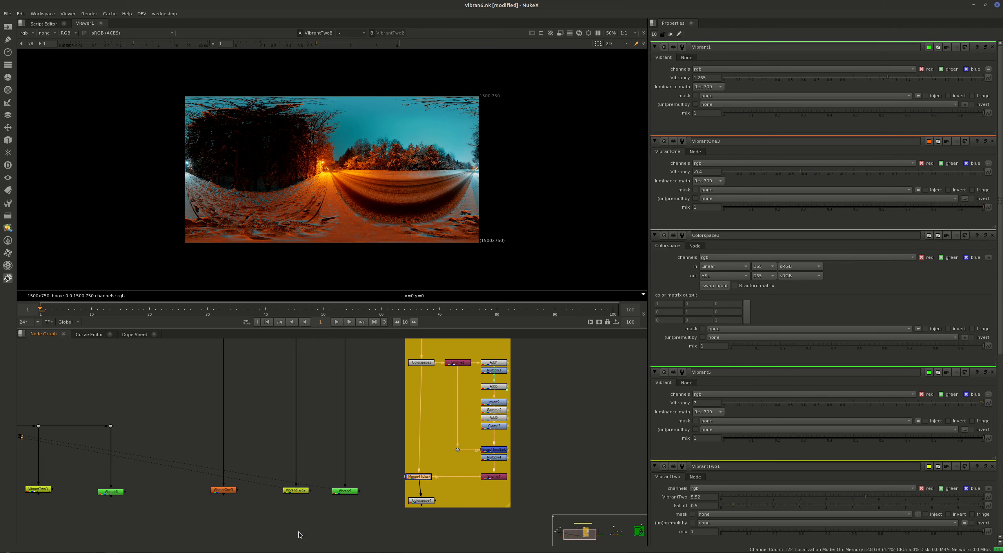
pyautogui.scroll(-1, 417, 478)
pyautogui.moveTo(365, 465); pyautogui.dragTo(276, 500, button='middle')
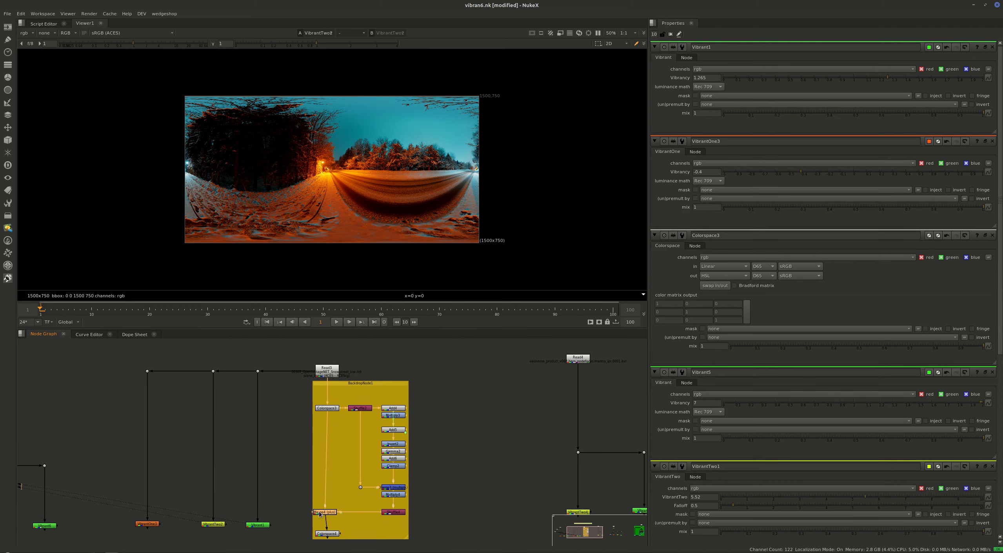
pyautogui.moveTo(332, 512); pyautogui.dragTo(328, 509)
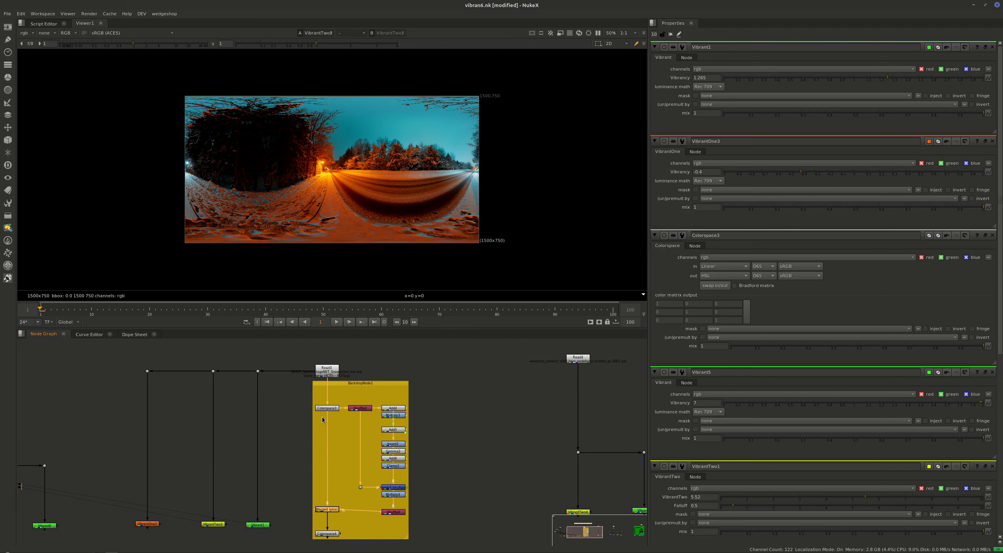
# Open the yellow backdrop's first Add, Multiply, Invert and Gamma nodes, and move the second Add directly below the Multiply.
pyautogui.doubleClick(398, 410)
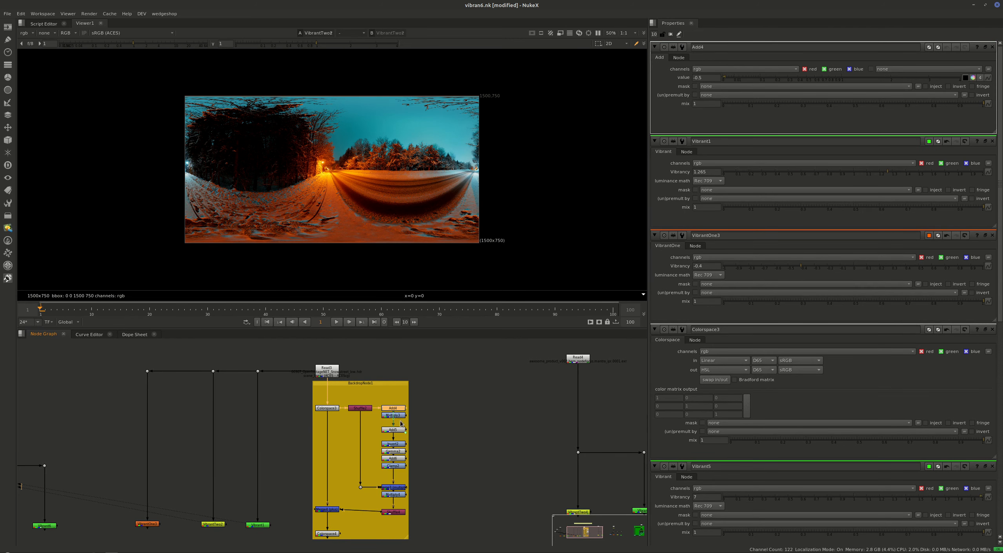
pyautogui.doubleClick(399, 415)
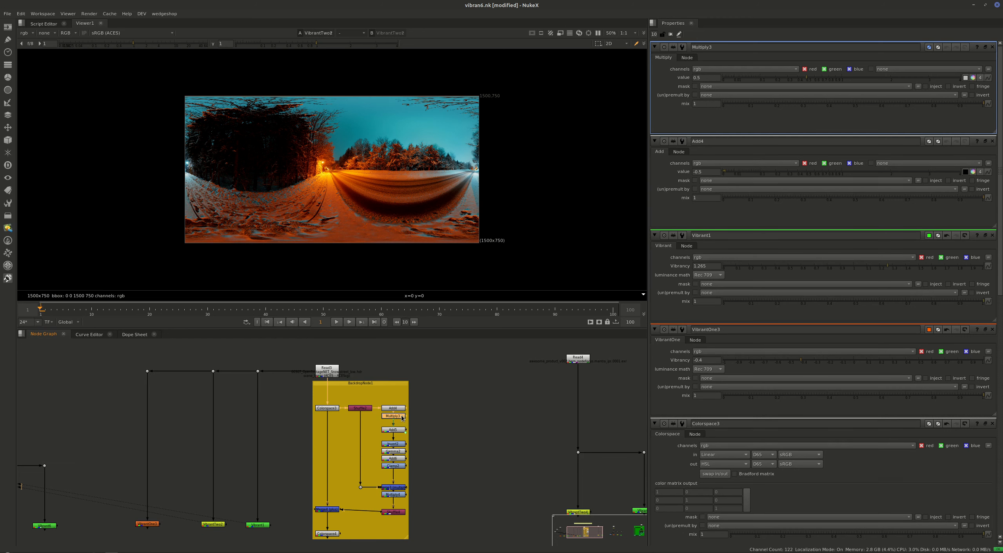
pyautogui.moveTo(399, 433); pyautogui.dragTo(400, 427)
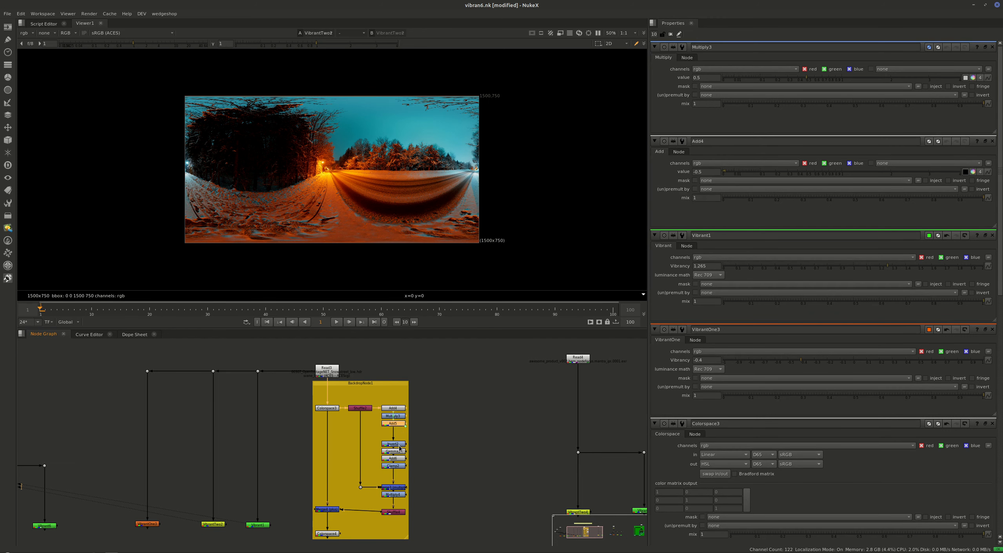
pyautogui.doubleClick(401, 447)
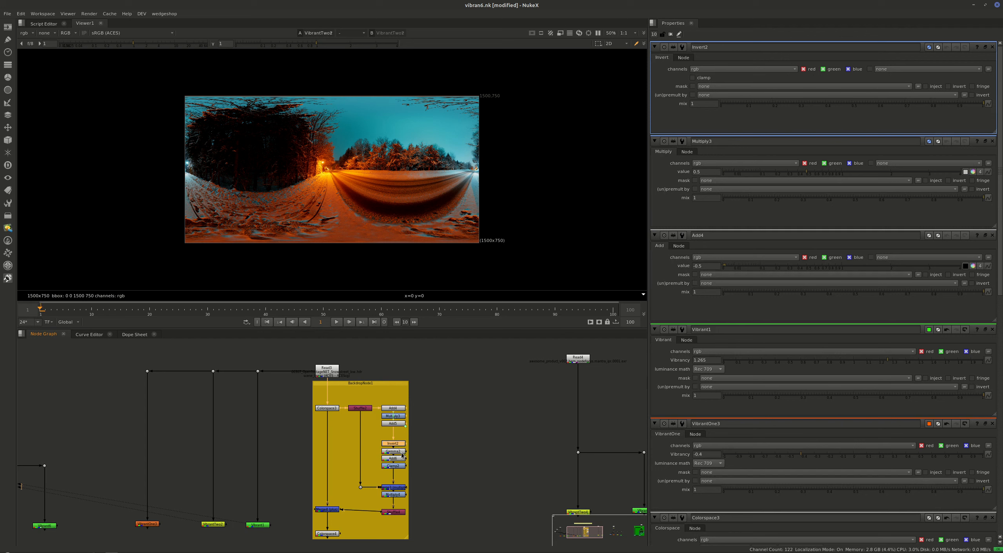
pyautogui.doubleClick(396, 451)
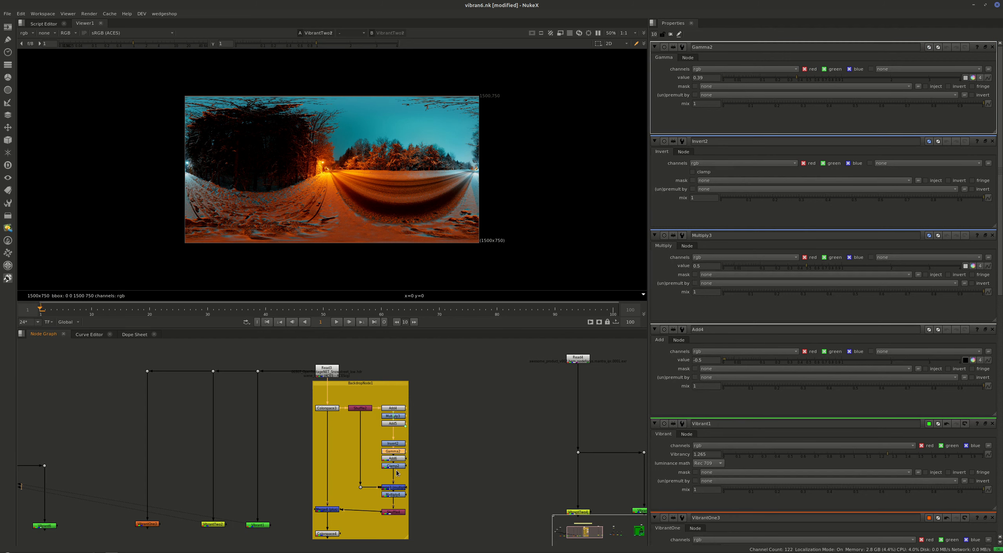
# Align the yellow backdrop's merge node horizontally with the Shuffle node that feeds it.
pyautogui.moveTo(412, 473); pyautogui.dragTo(415, 432, button='middle')
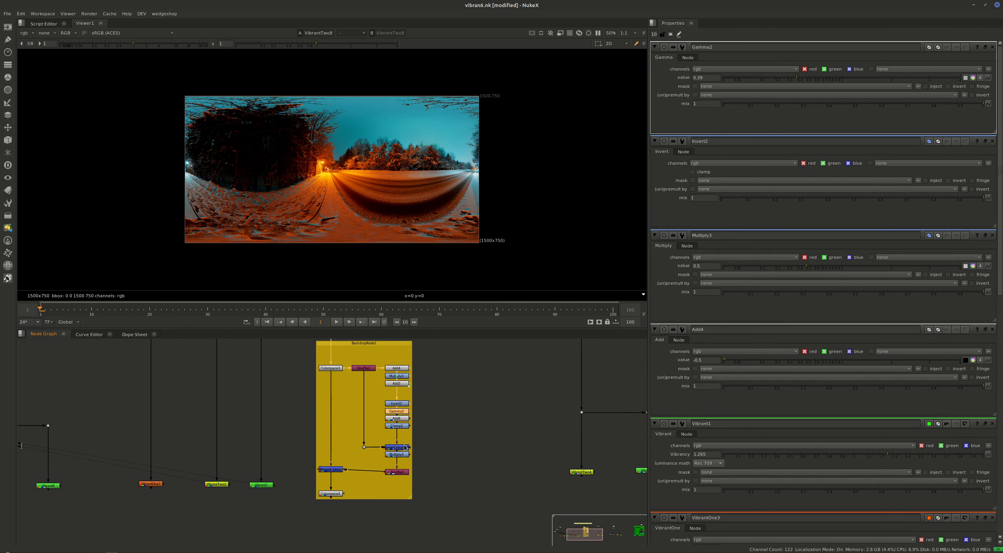
pyautogui.moveTo(336, 473); pyautogui.dragTo(340, 481)
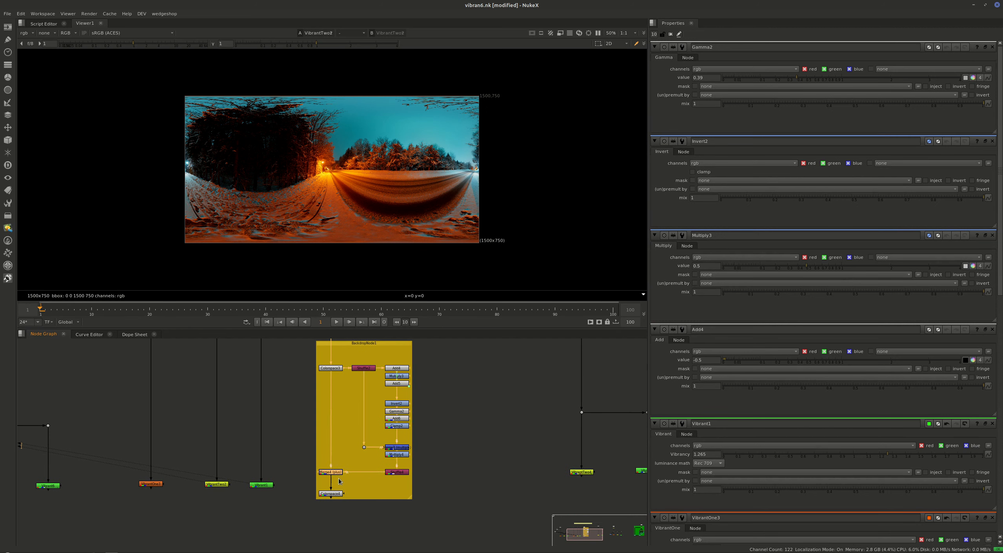
# Go to the green backdrop's node network and view the candy tray image from its FrameHold node.
pyautogui.moveTo(509, 469); pyautogui.dragTo(463, 550, button='middle')
pyautogui.moveTo(581, 535); pyautogui.dragTo(211, 483, button='middle')
pyautogui.moveTo(467, 468); pyautogui.dragTo(187, 494, button='middle')
pyautogui.moveTo(505, 462); pyautogui.dragTo(416, 469, button='middle')
pyautogui.moveTo(392, 459); pyautogui.dragTo(389, 454)
pyautogui.click(420, 394)
pyautogui.press('1')
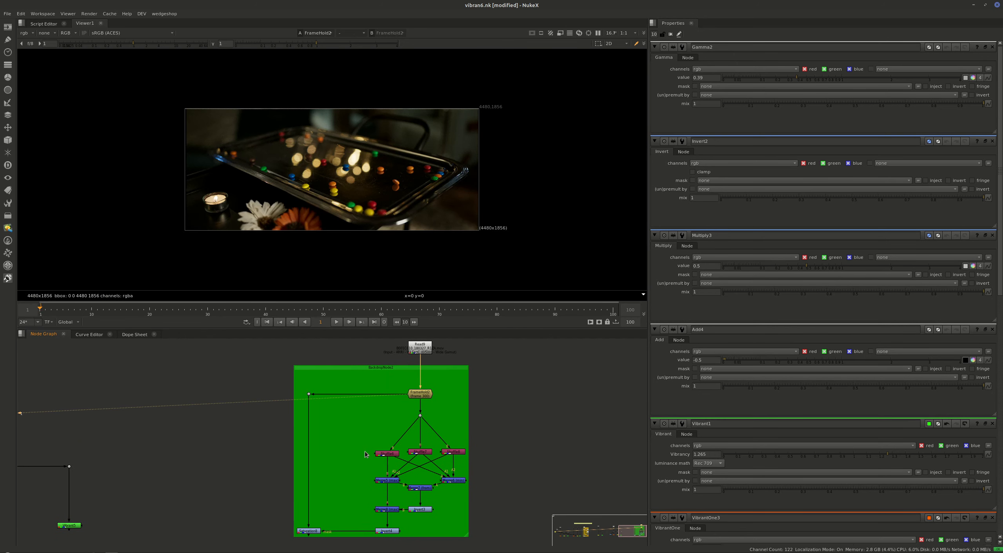
# View the outputs of the green backdrop's upper merges, Merge5, Merge6 and Merge7, and the Invert node below them.
pyautogui.click(387, 480)
pyautogui.press('1')
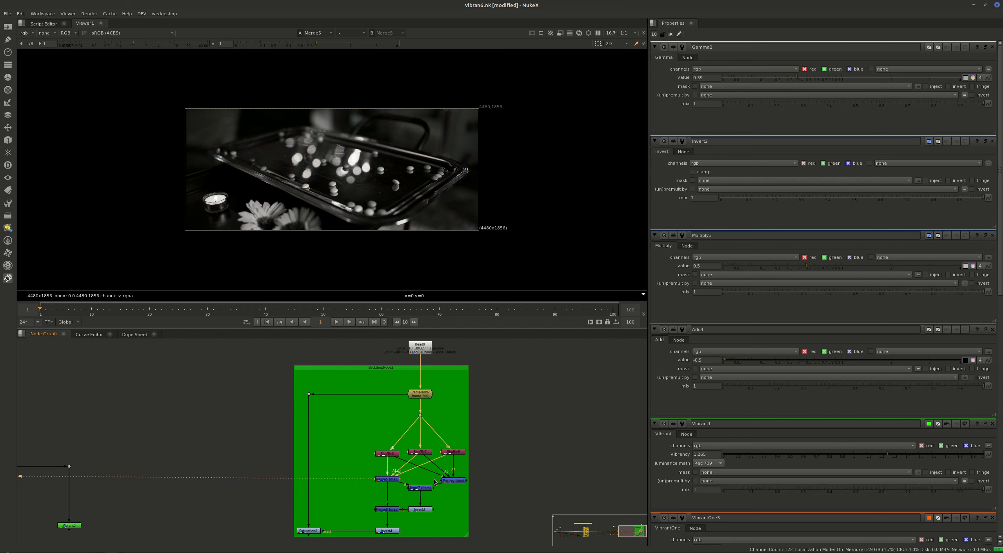
pyautogui.click(453, 480)
pyautogui.press('1')
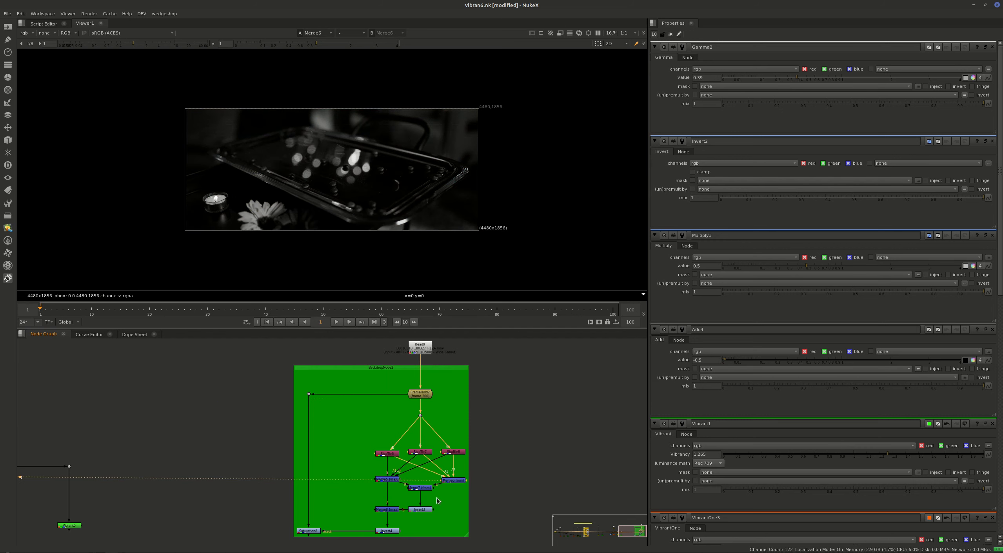
pyautogui.click(427, 489)
pyautogui.click(423, 510)
pyautogui.press('1')
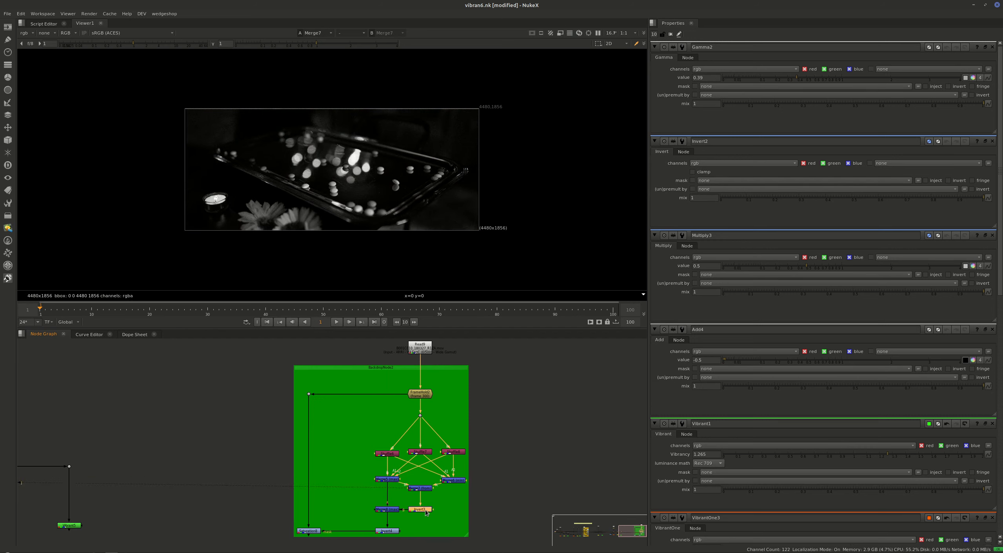
# View the output of Merge8 and the resulting mask from the Invert4 node below it.
pyautogui.moveTo(441, 492); pyautogui.dragTo(479, 451, button='middle')
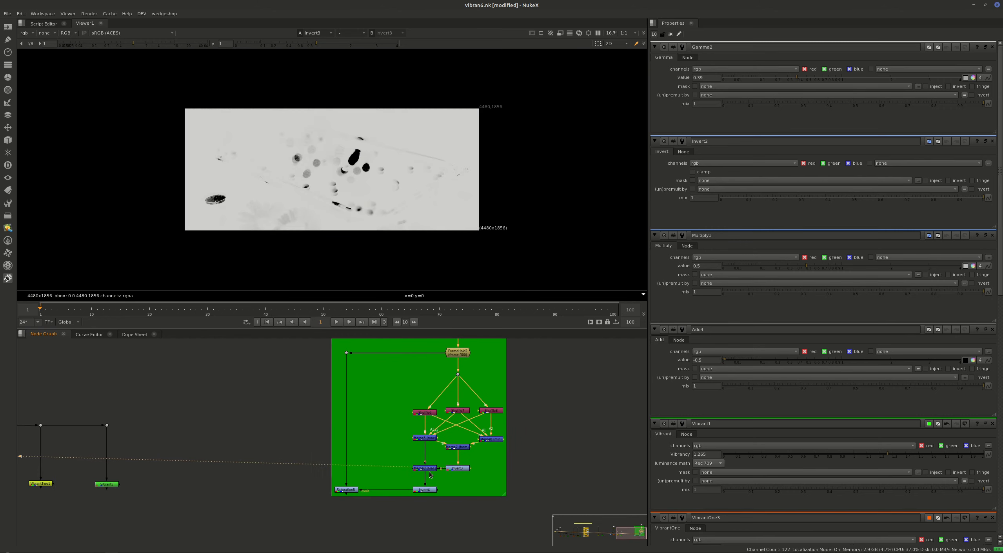
pyautogui.click(427, 469)
pyautogui.press('1')
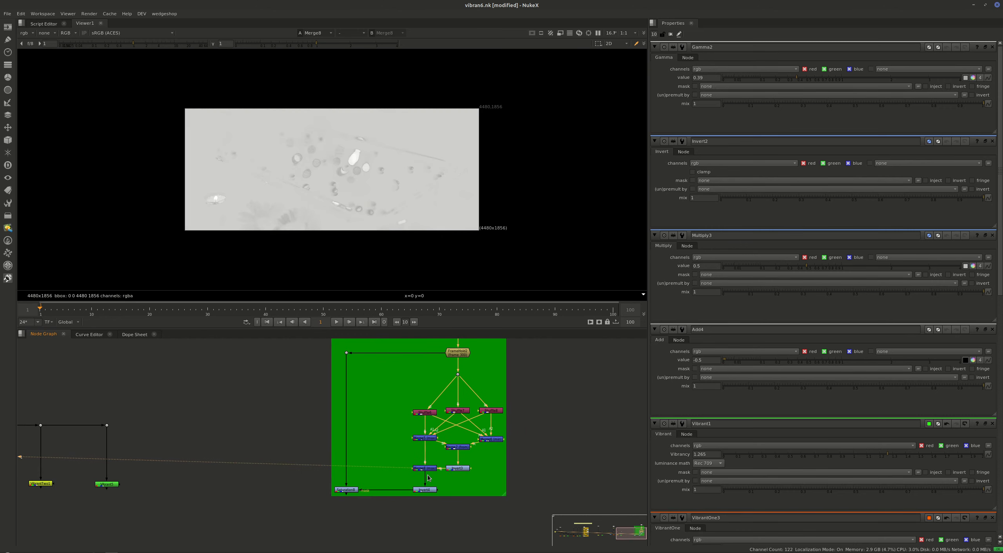
pyautogui.click(426, 492)
pyautogui.press('1')
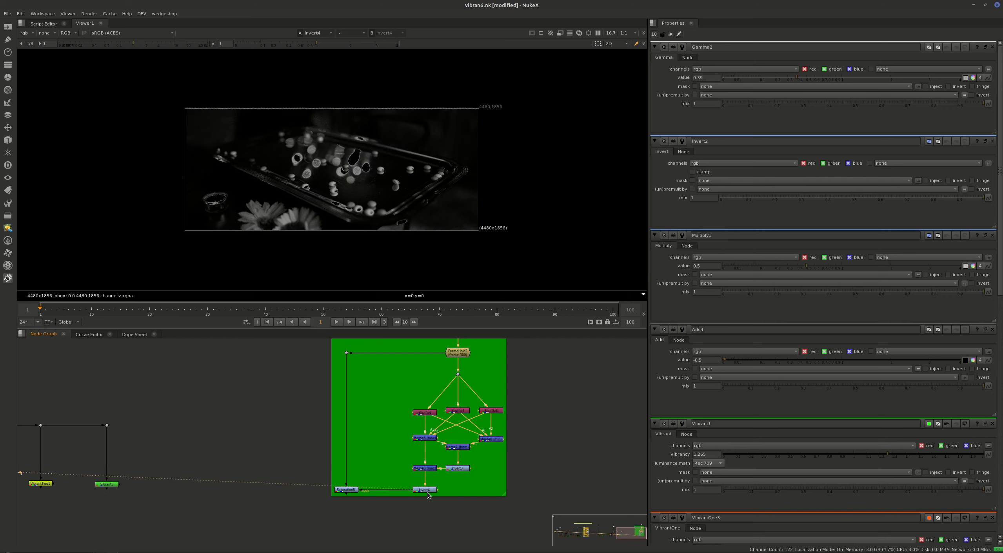
# View the masked Saturation node's output on the candy tray image and select that node.
pyautogui.moveTo(372, 468); pyautogui.dragTo(322, 500)
pyautogui.press('1')
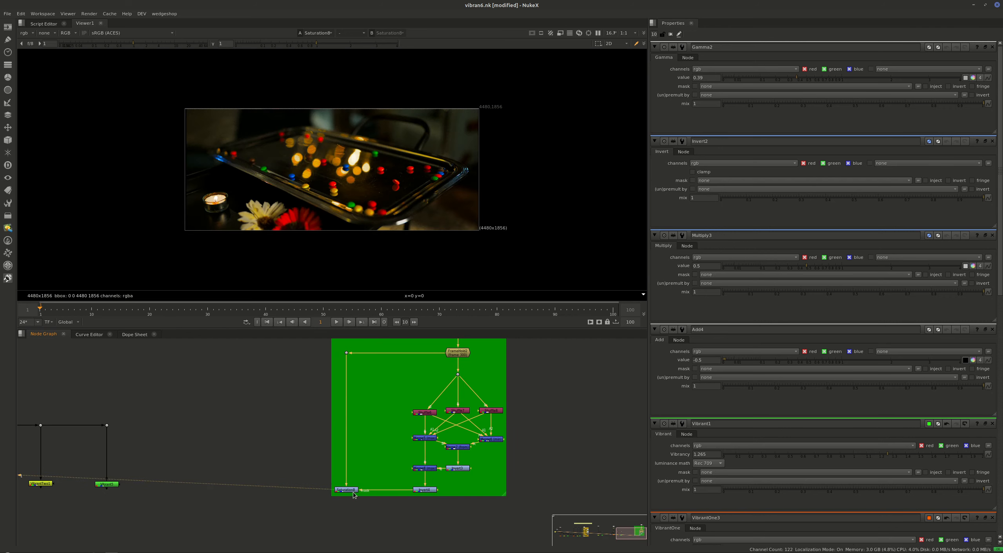
pyautogui.click(352, 491)
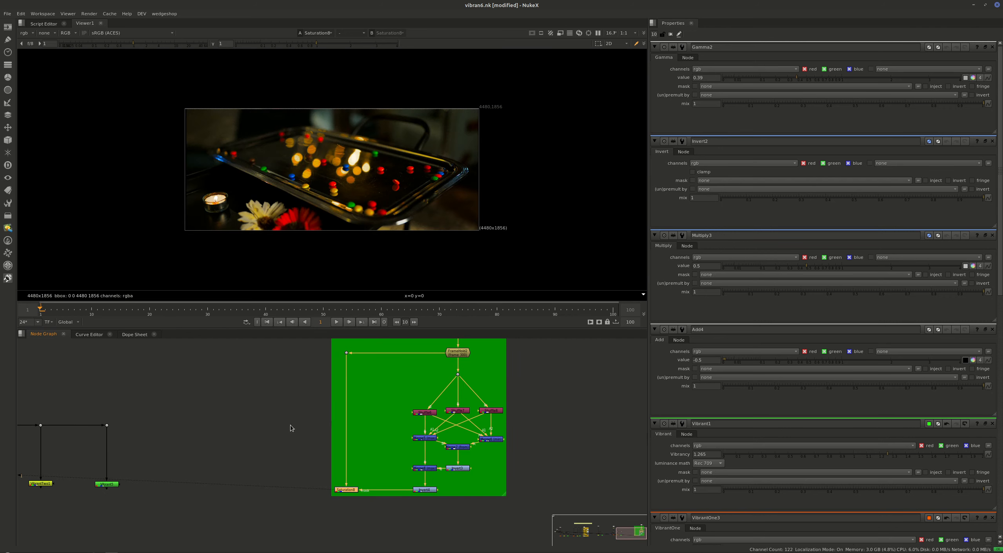
# Add a Vibrant node outside the green backdrop, connect it to the dot feeding the masked Saturation node, and view it.
pyautogui.click(142, 13)
pyautogui.click(153, 22)
pyautogui.moveTo(343, 499); pyautogui.dragTo(346, 353)
pyautogui.moveTo(336, 482); pyautogui.dragTo(307, 476)
pyautogui.press('1')
pyautogui.moveTo(371, 456); pyautogui.dragTo(265, 510)
pyautogui.press('Return')
# Set the new Vibrant node's vibrancy to 3 and the masked Saturation node's saturation to 3.
pyautogui.click(702, 78)
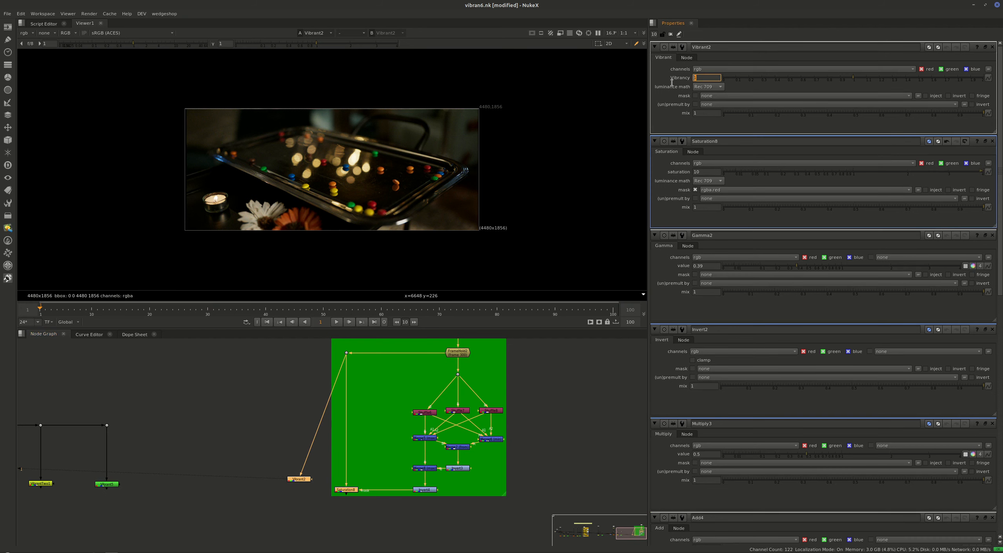
pyautogui.click(708, 171)
pyautogui.write('3')
# Compare the Vibrant node's output with the masked Saturation node's output and look closely at the candies.
pyautogui.click(299, 479)
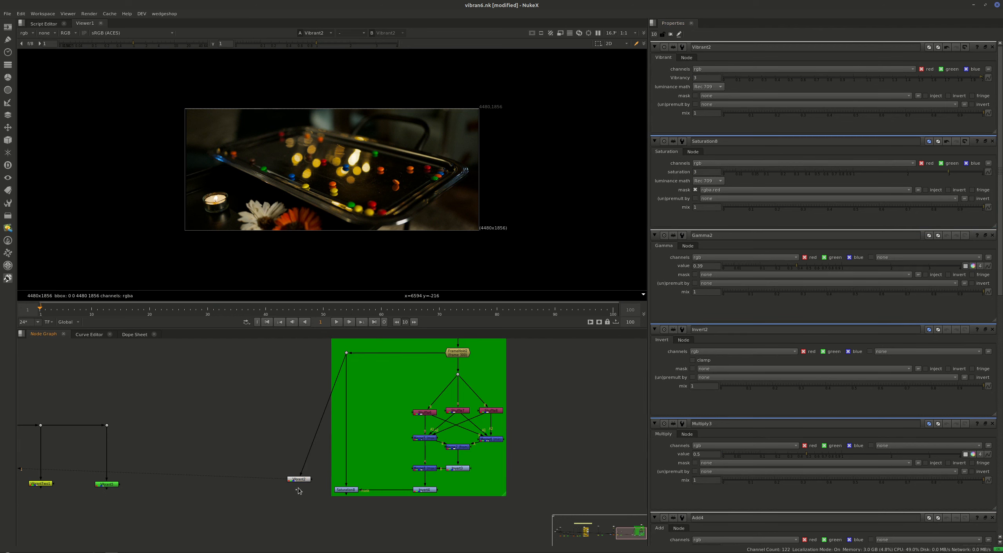
pyautogui.click(342, 491)
pyautogui.press('2')
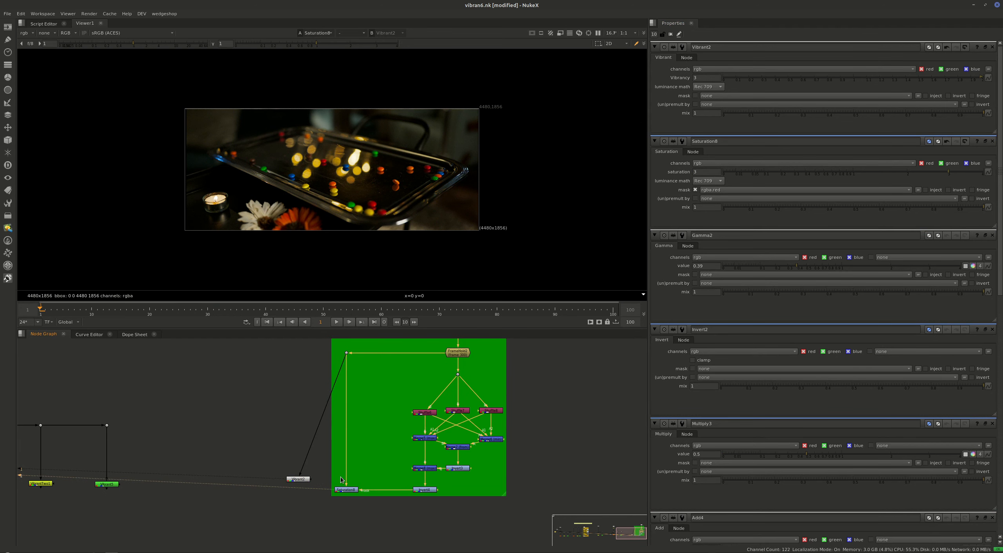
pyautogui.scroll(5, 296, 224)
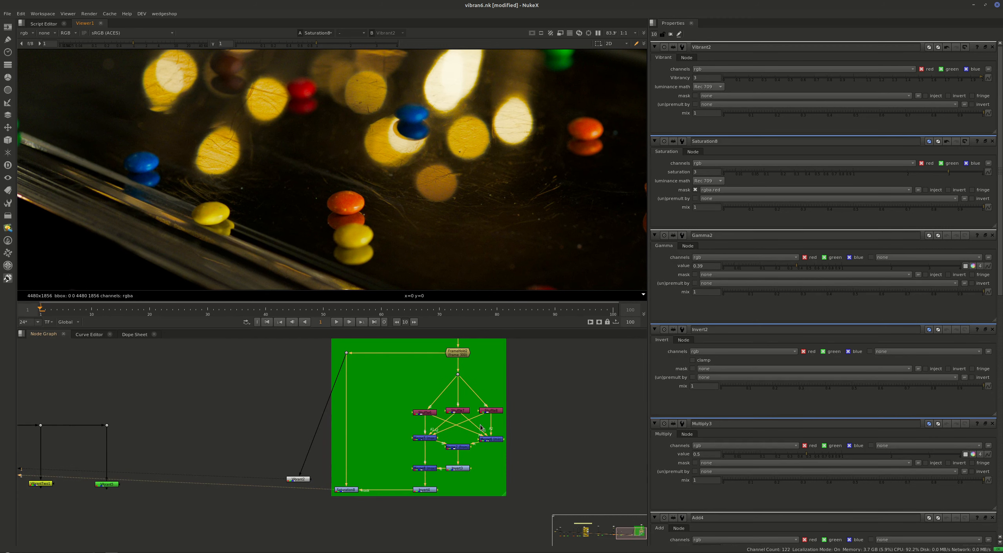
# Highlight the group of mask-building nodes in the green backdrop, from the shuffles to the final Invert, then clear the selection.
pyautogui.moveTo(547, 373); pyautogui.dragTo(413, 498)
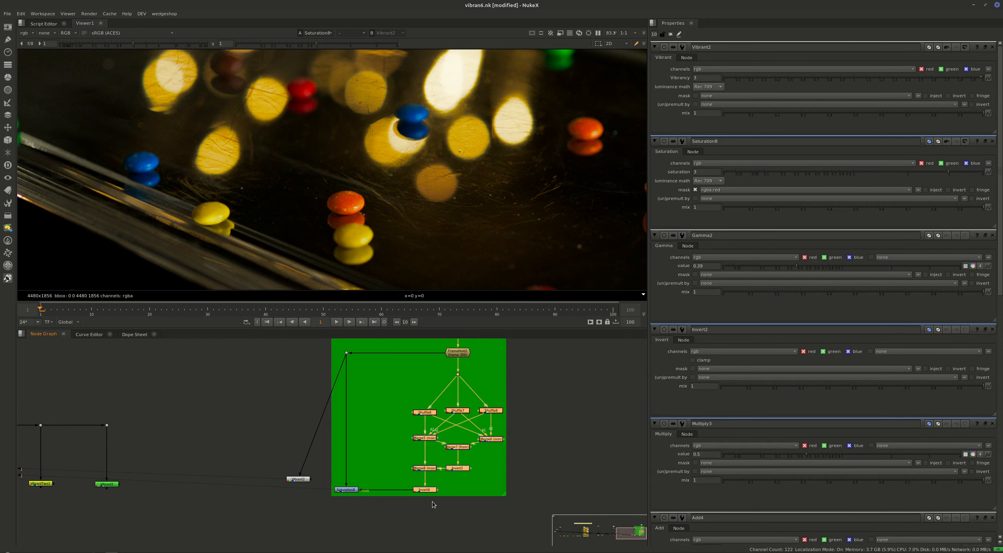
pyautogui.moveTo(301, 480); pyautogui.dragTo(289, 483)
pyautogui.moveTo(468, 431); pyautogui.dragTo(445, 480, button='middle')
pyautogui.moveTo(565, 376); pyautogui.dragTo(415, 494)
pyautogui.moveTo(551, 401); pyautogui.dragTo(320, 545)
pyautogui.click(302, 422)
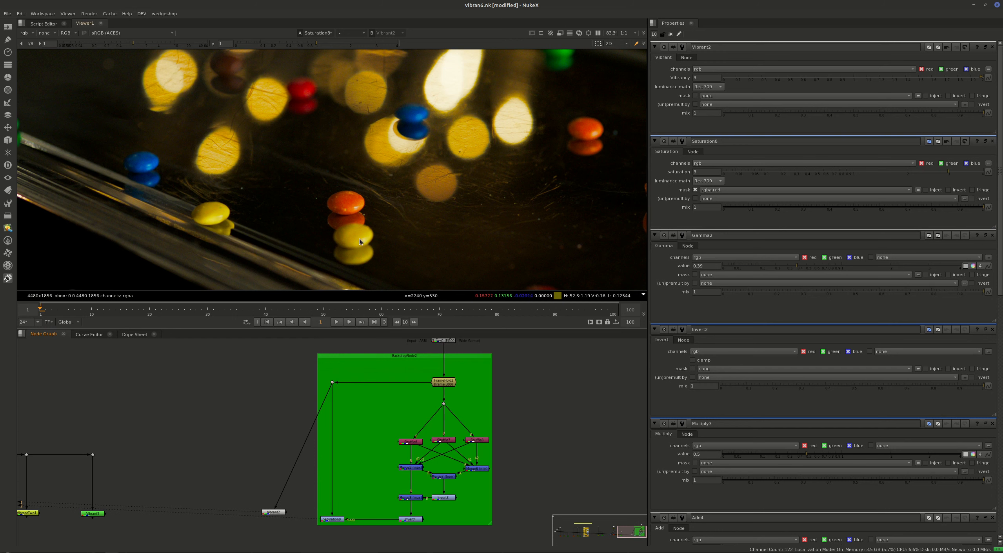
# Switch the viewer repeatedly between the Vibrant2 and masked Saturation outputs to compare the candy close-up.
pyautogui.press('1')
pyautogui.press('2')
pyautogui.press('1')
pyautogui.press('2')
pyautogui.press('1')
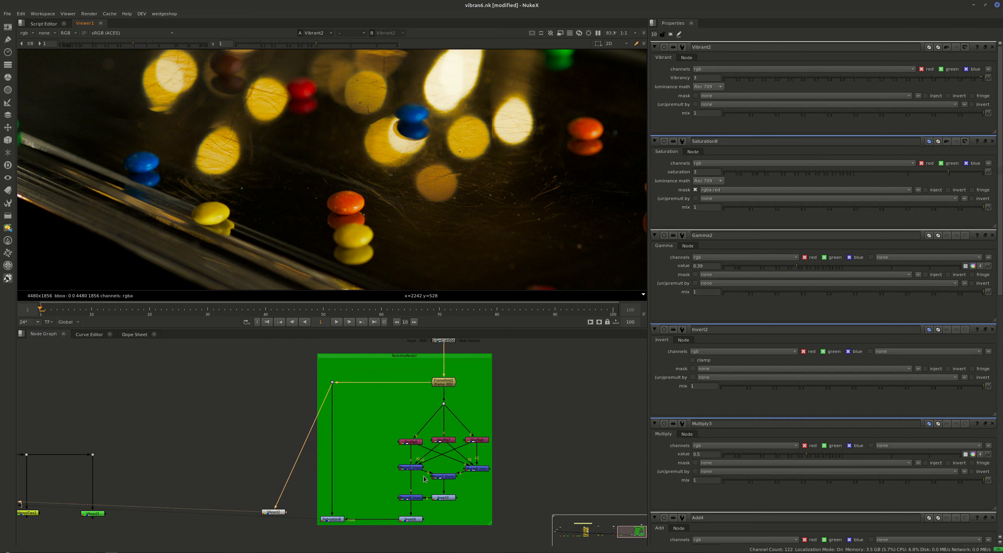
pyautogui.press('2')
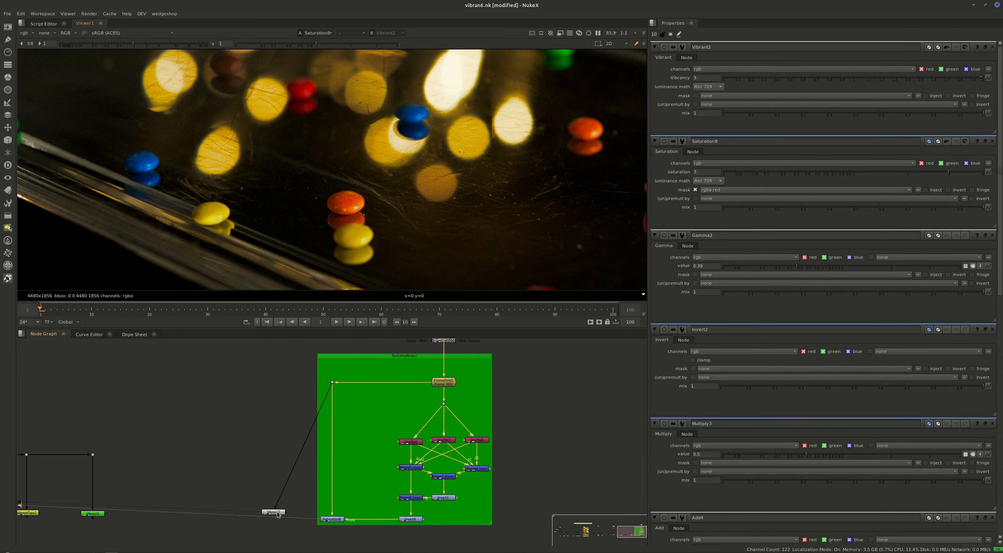
# Move the Vibrant2 node higher beside the green backdrop and view its output.
pyautogui.moveTo(277, 514); pyautogui.dragTo(262, 438)
pyautogui.click(266, 441)
pyautogui.press('1')
# Disable and re-enable the Vibrant2 node to compare the image with and without it, and fit the whole image in view.
pyautogui.moveTo(274, 225); pyautogui.dragTo(417, 188, button='middle')
pyautogui.click(256, 437)
pyautogui.press('d')
pyautogui.press('d')
pyautogui.moveTo(514, 160); pyautogui.dragTo(379, 218, button='middle')
pyautogui.press('f')
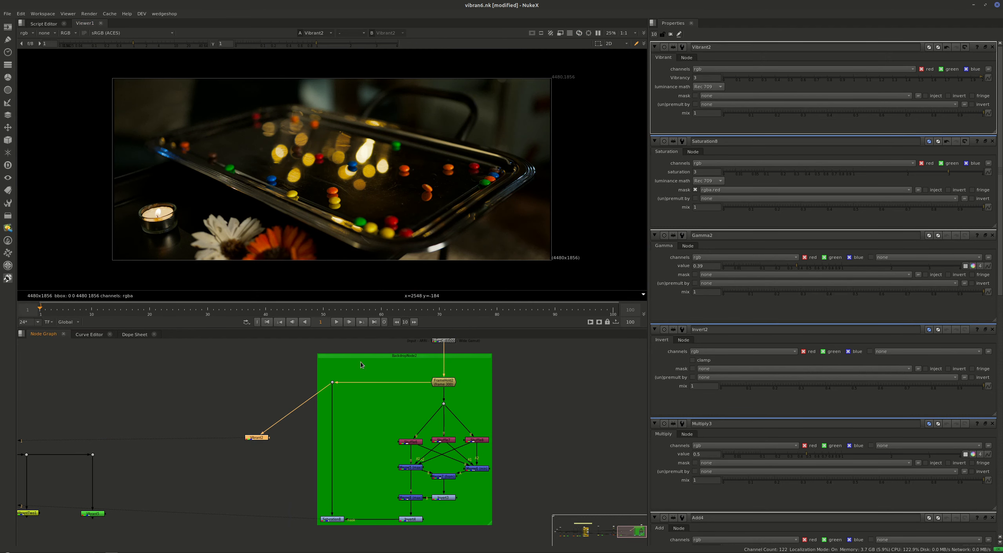
# Set the Vibrant2 node's vibrancy to 5.
pyautogui.moveTo(708, 80); pyautogui.dragTo(674, 81)
pyautogui.write('5')
pyautogui.press('Return')
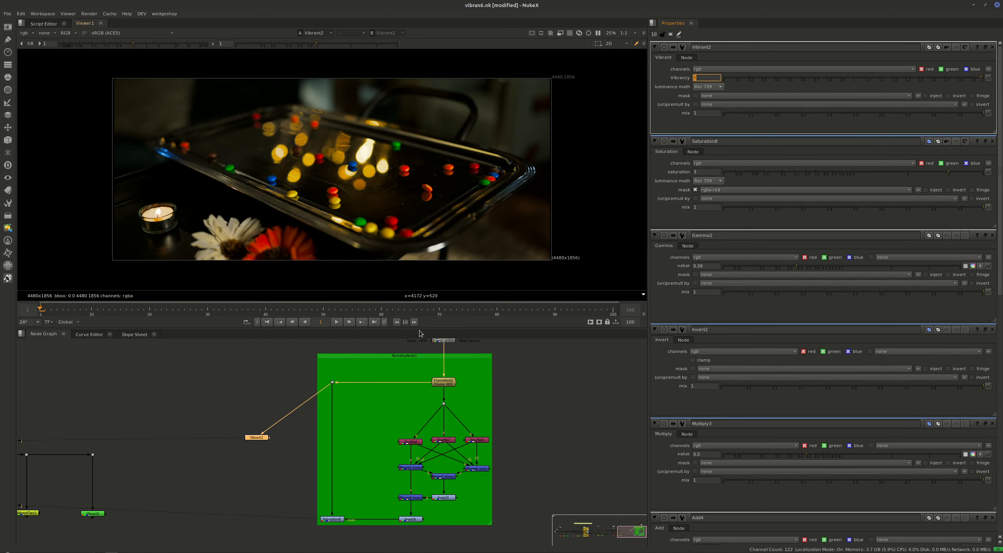
# Toggle the Vibrant2 node off and on several times to examine its stronger effect on the candy tray image.
pyautogui.moveTo(217, 407); pyautogui.dragTo(284, 463)
pyautogui.press('d')
pyautogui.press('d')
pyautogui.press('d')
pyautogui.press('d')
pyautogui.press('d')
pyautogui.press('d')
pyautogui.press('d')
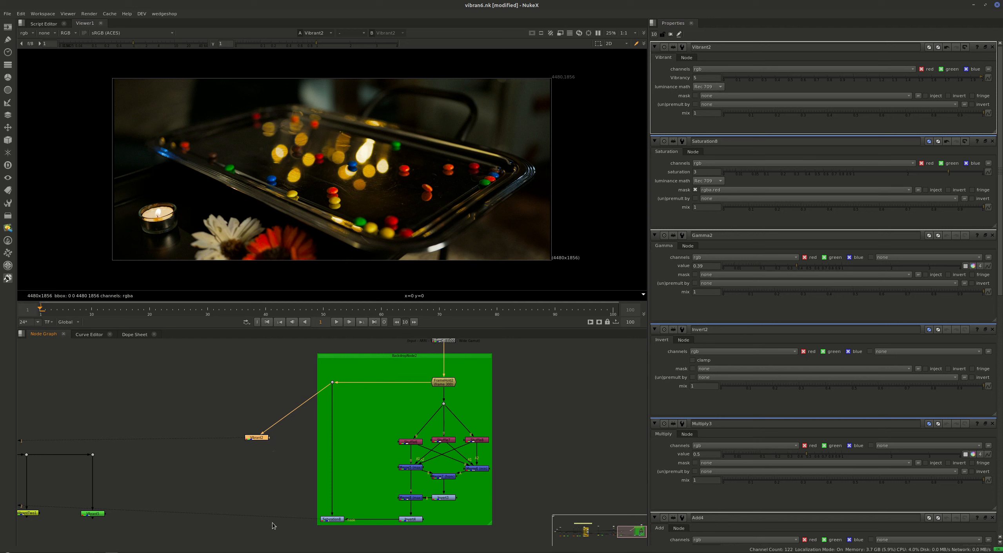